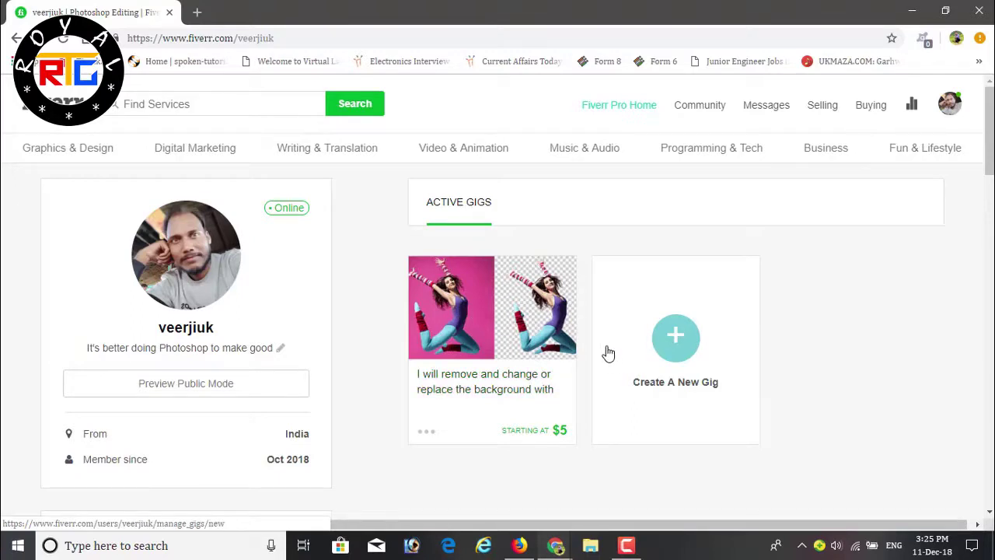
# Start a new gig and enter "I Will Do Unique Logo Design Within 24hrs" as its title.
pyautogui.click(648, 351)
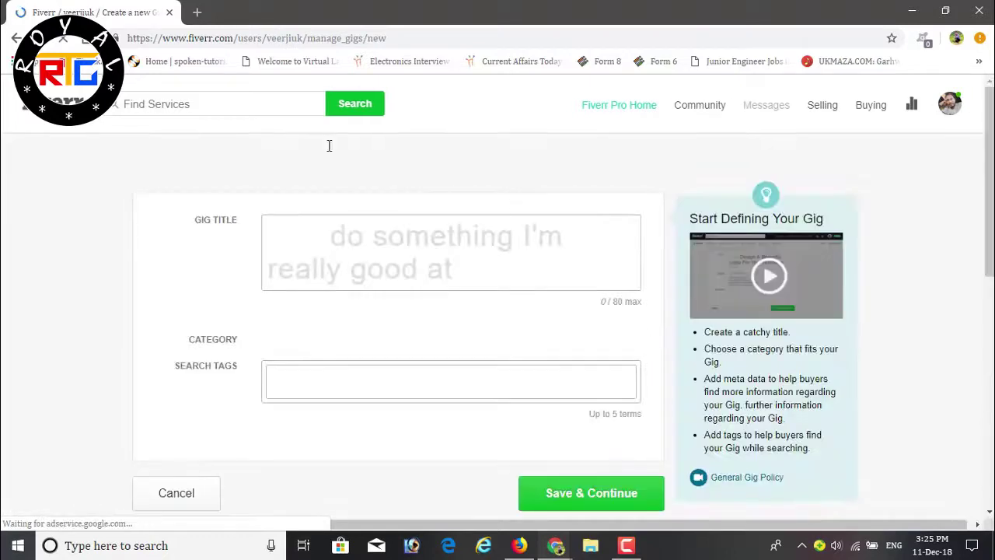
pyautogui.click(385, 318)
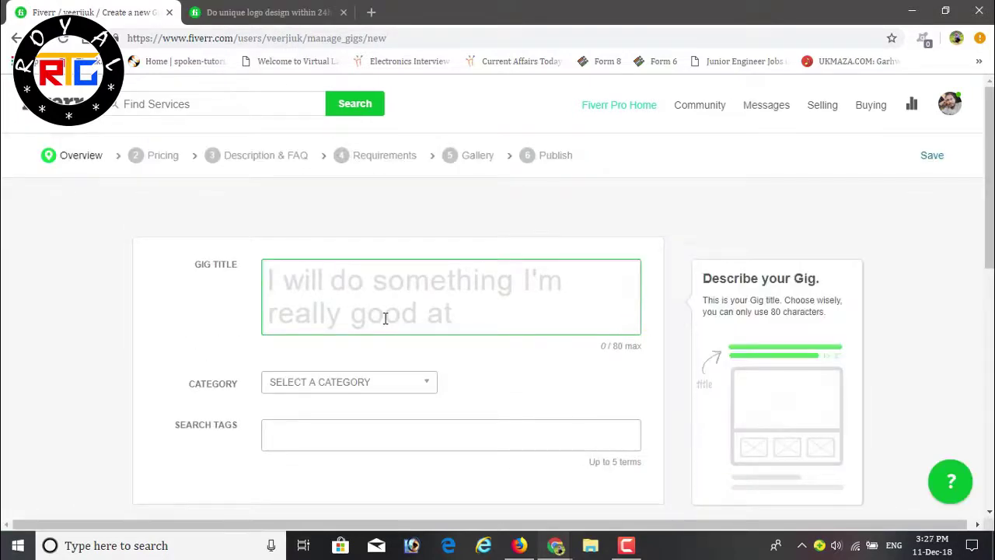
pyautogui.write('I Will Do Unique Logo Design Within 24hrs')
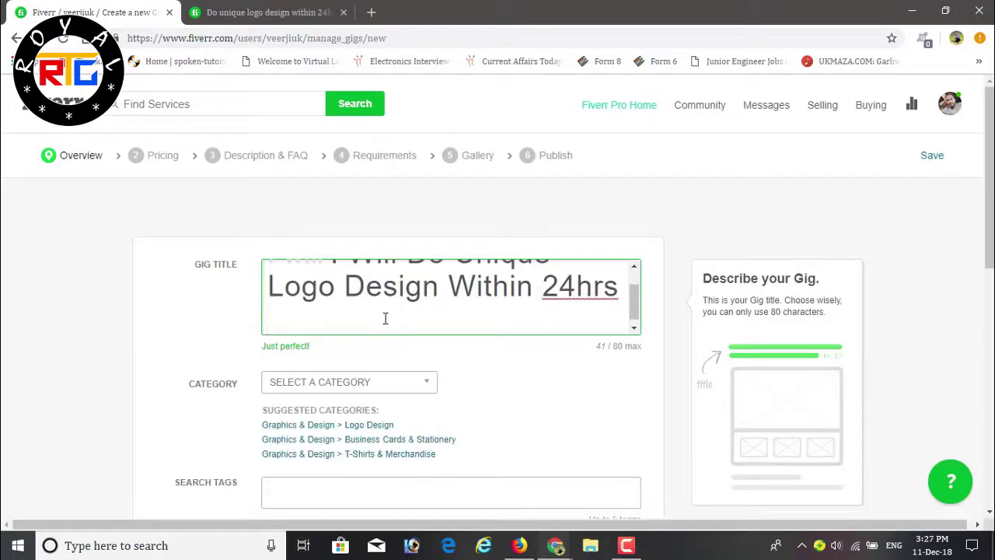
# Remove the duplicated "I Will" from the start of the gig title.
pyautogui.click(410, 280)
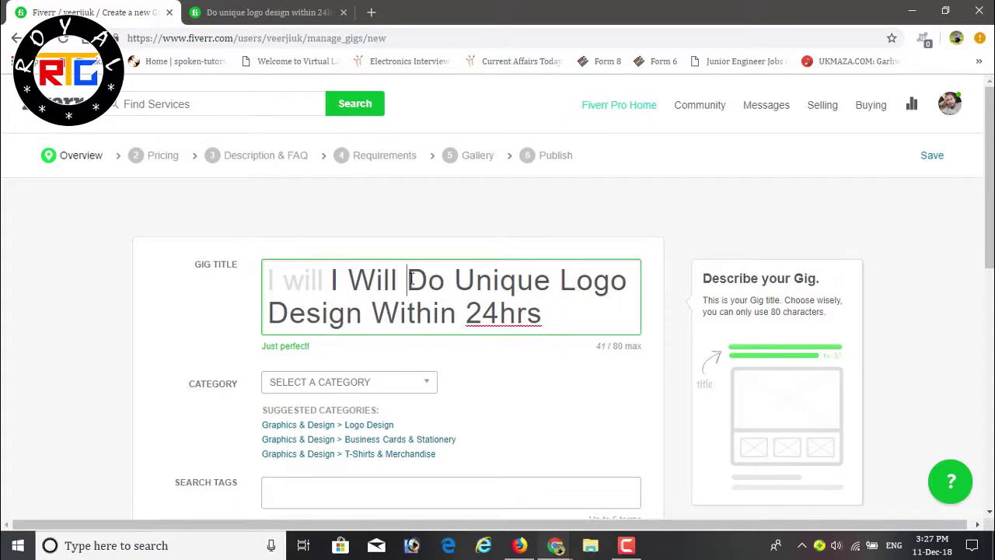
pyautogui.press('BackSpace')
pyautogui.press('BackSpace')
pyautogui.press('BackSpace')
pyautogui.press('BackSpace')
pyautogui.press('BackSpace')
pyautogui.press('BackSpace')
pyautogui.press('BackSpace')
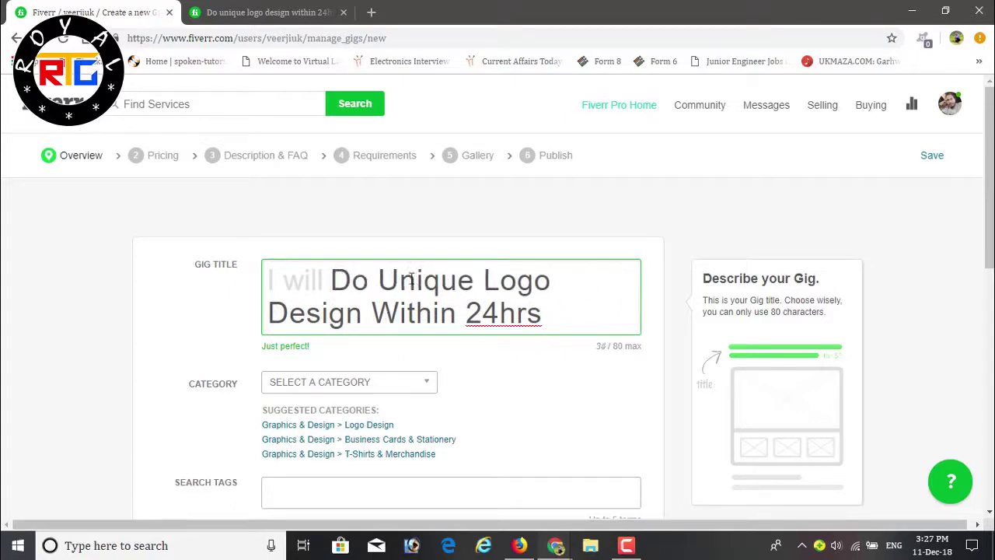
# Replace "24hrs" at the end of the gig title with "24 Hours".
pyautogui.click(559, 318)
pyautogui.press('BackSpace')
pyautogui.press('BackSpace')
pyautogui.press('BackSpace')
pyautogui.press('BackSpace')
pyautogui.press('BackSpace')
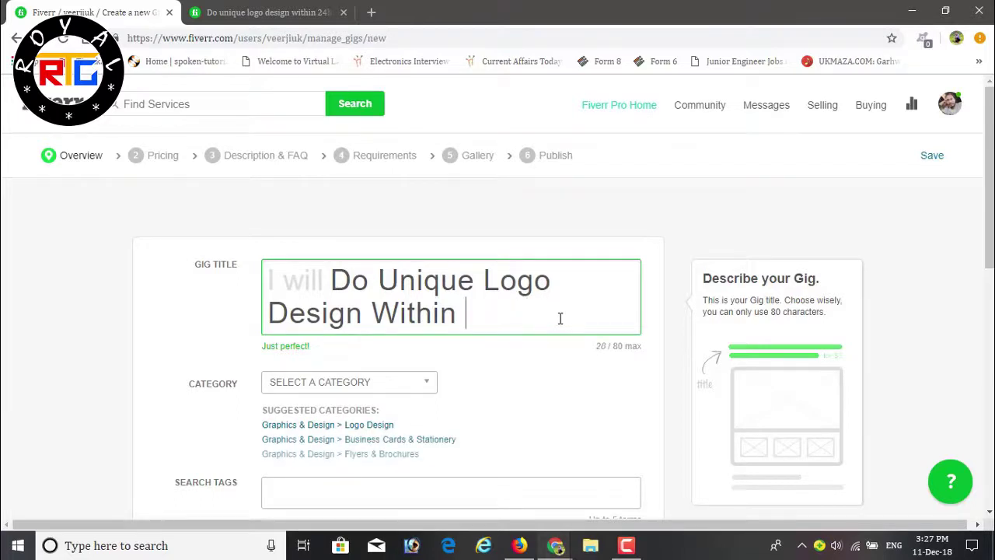
pyautogui.press('BackSpace')
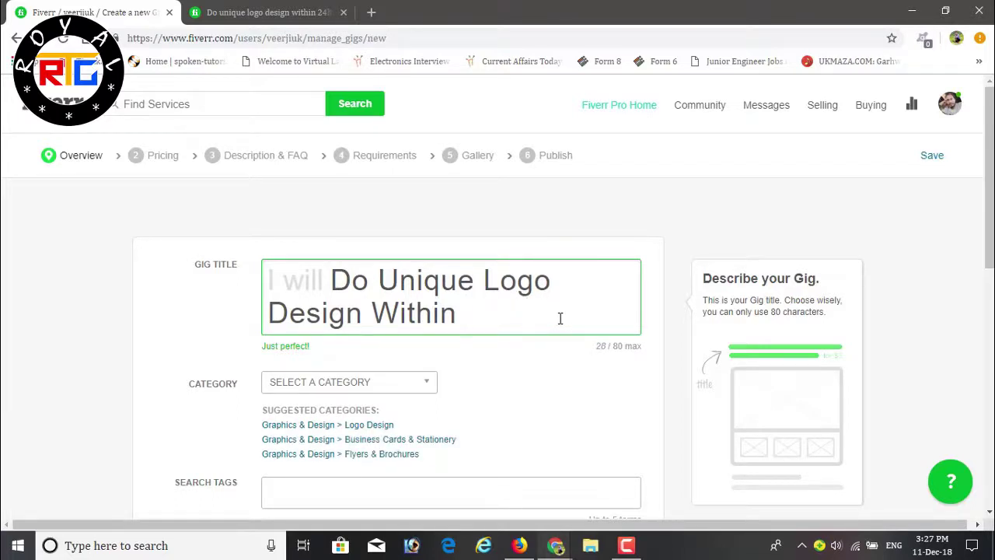
pyautogui.write('24 Hours')
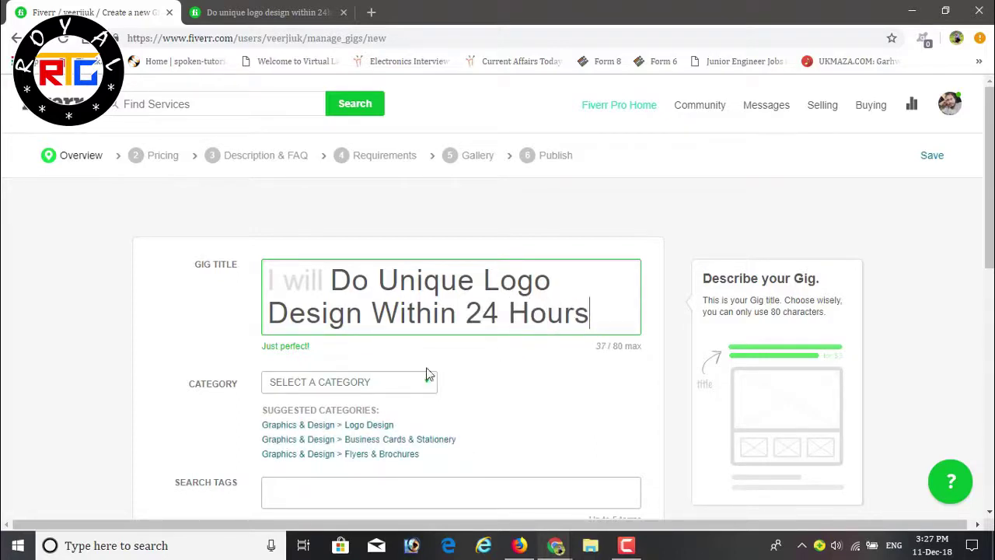
# Choose the suggested category Graphics & Design > Logo Design and set the logo style to Flat/Minimalist.
pyautogui.click(379, 430)
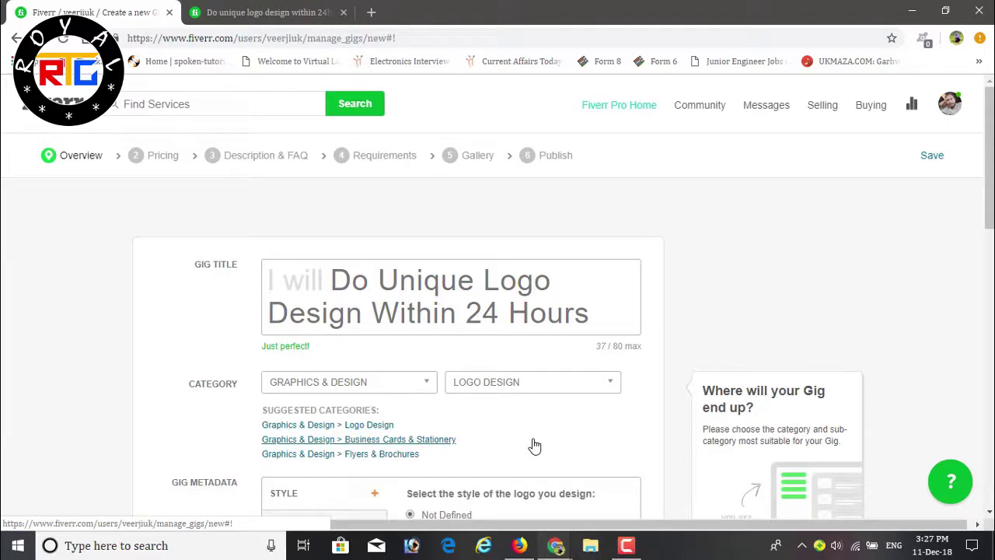
pyautogui.scroll(-2, 534, 445)
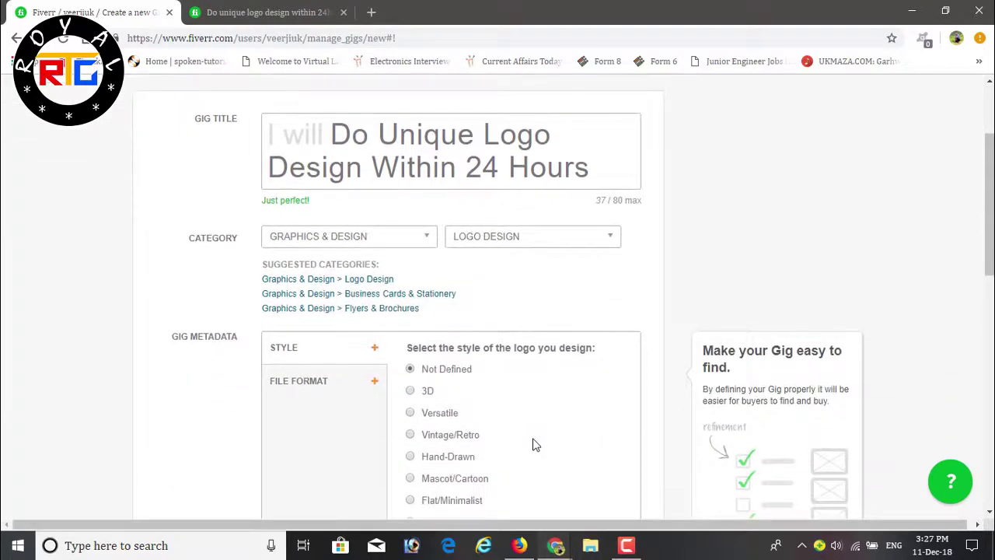
pyautogui.scroll(-2, 533, 444)
pyautogui.click(410, 377)
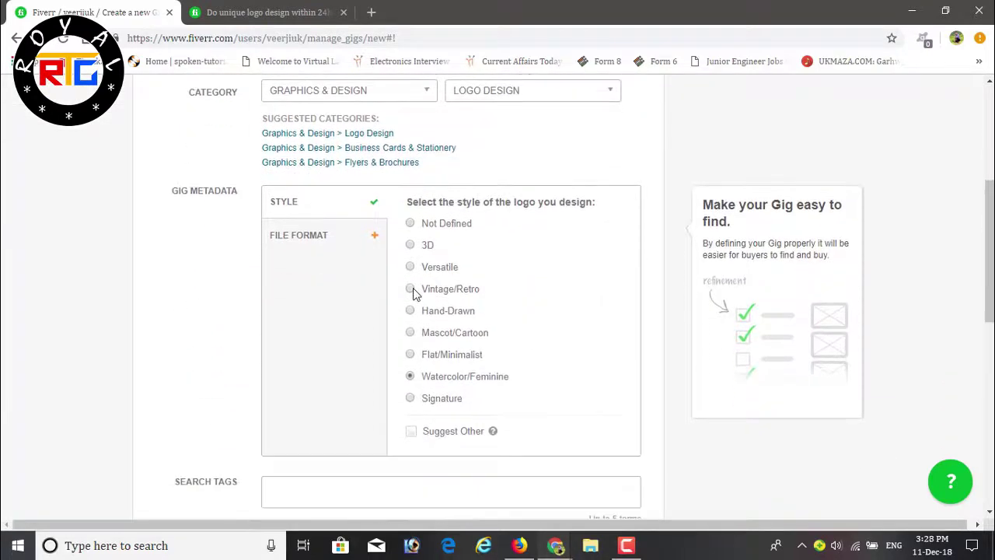
pyautogui.click(410, 355)
# Select JPG, PDF, PNG and PSD as the file formats provided in the gig metadata.
pyautogui.scroll(-1, 419, 355)
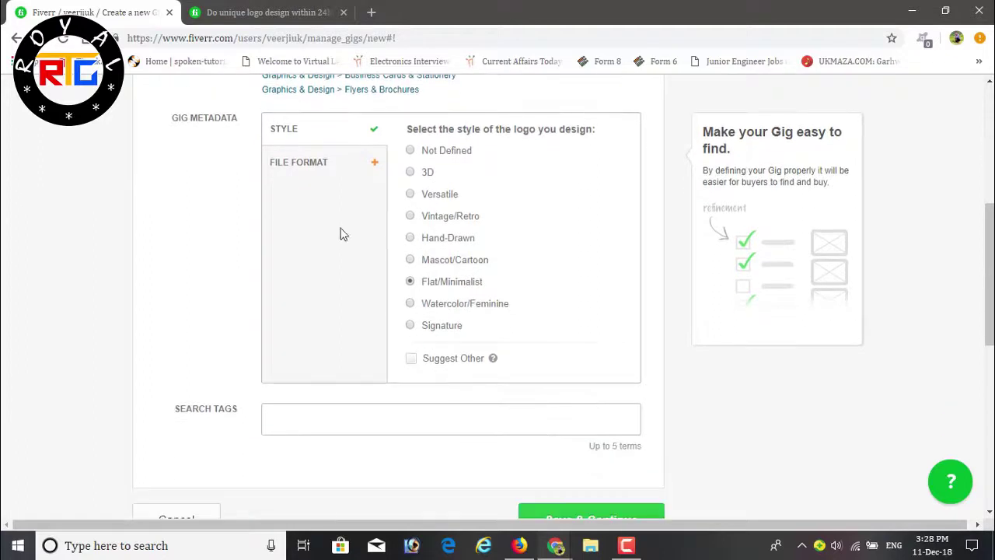
pyautogui.click(313, 166)
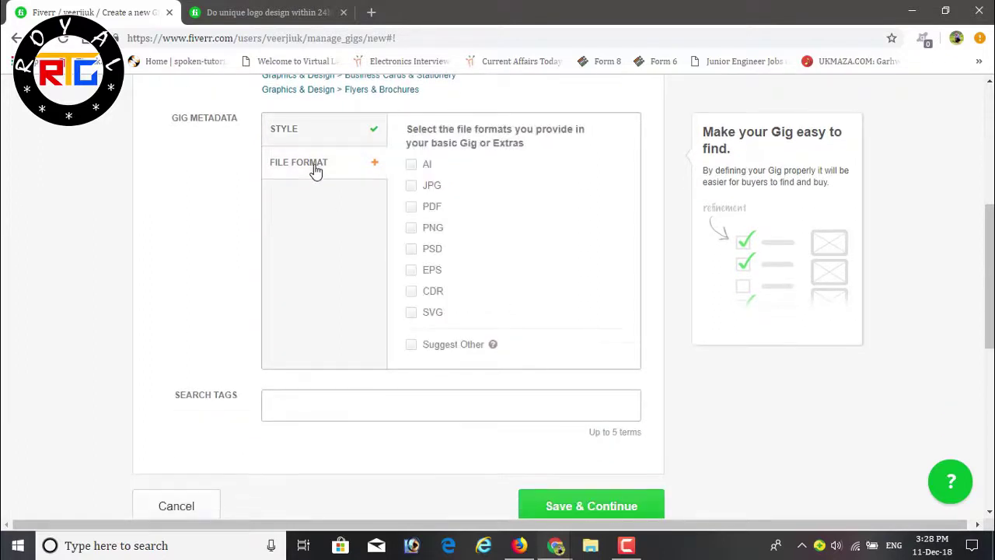
pyautogui.click(412, 187)
pyautogui.click(412, 207)
pyautogui.click(412, 227)
pyautogui.click(413, 249)
# Add the suggested search tags "custom logo" and "create logo" to the gig.
pyautogui.click(343, 407)
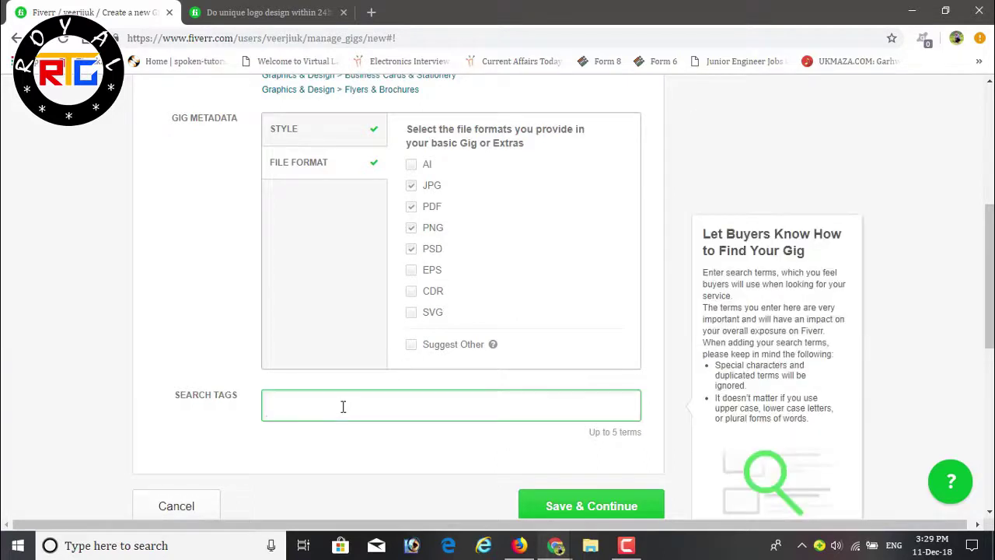
pyautogui.write('logo')
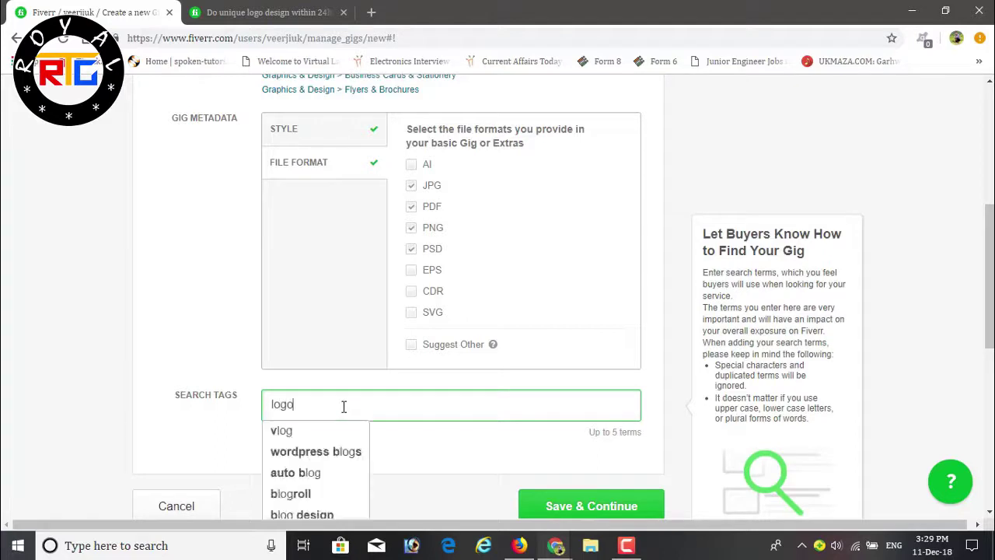
pyautogui.press('Down')
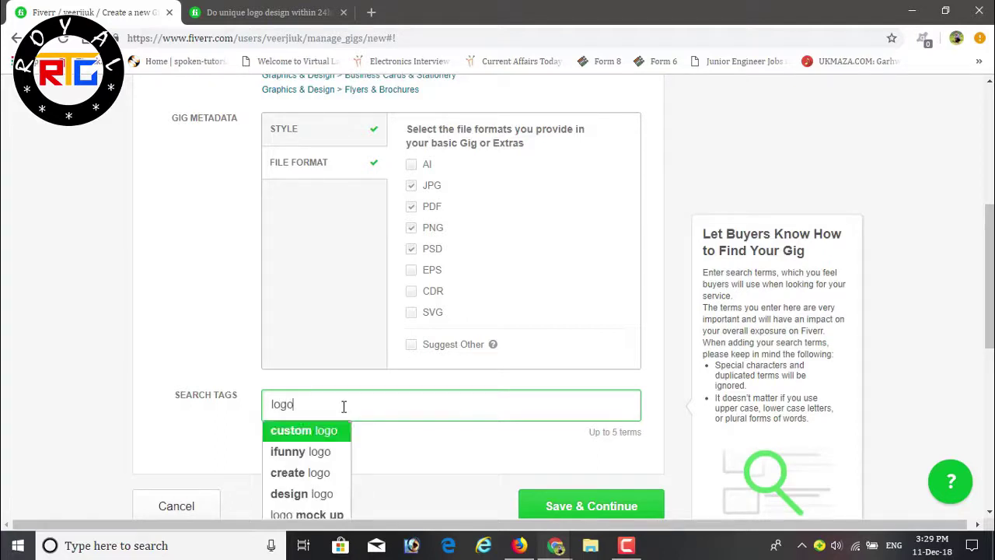
pyautogui.press('Return')
pyautogui.write('logo')
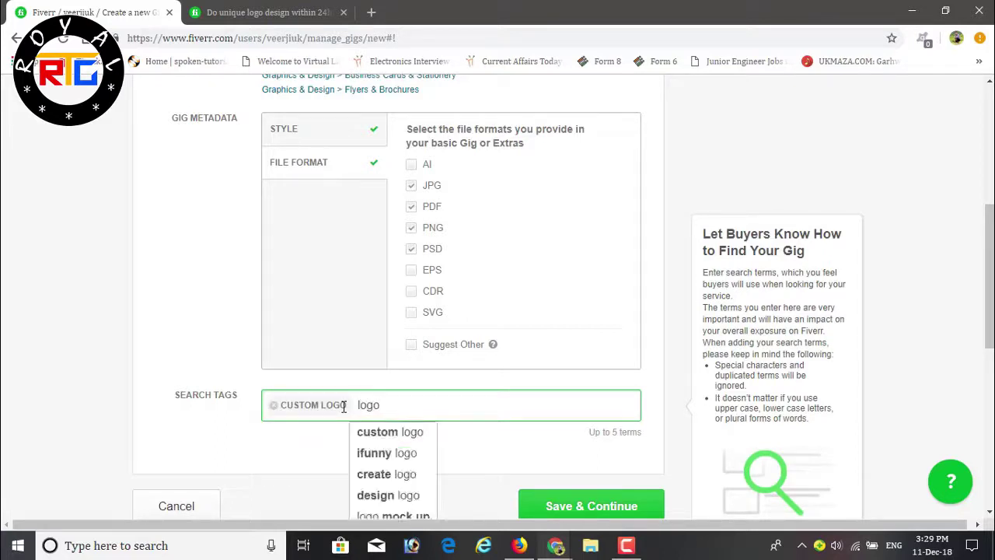
pyautogui.press('Down')
pyautogui.press('Down')
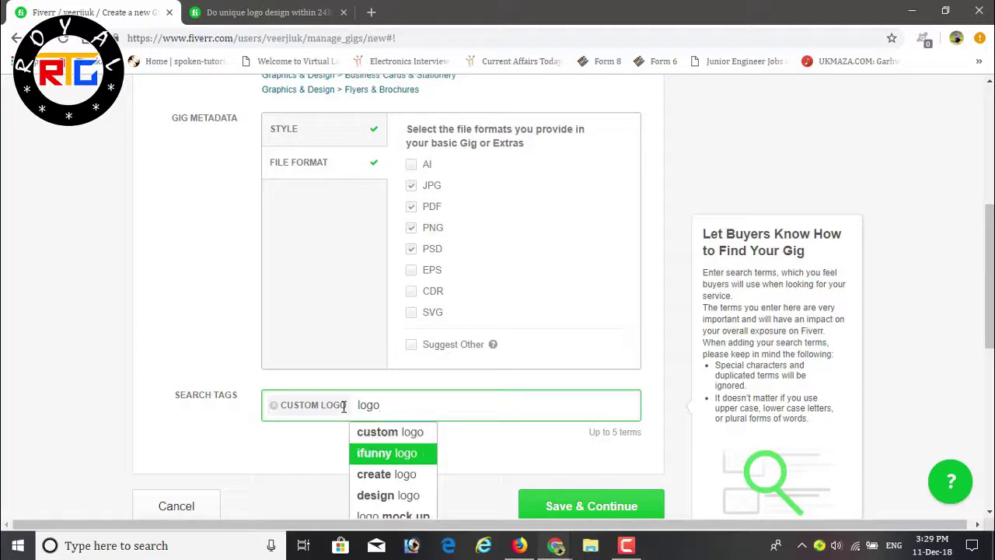
pyautogui.press('Down')
pyautogui.press('Return')
# Add the suggested search tags "ifunny logo" and "design logo" to the gig.
pyautogui.write('logo')
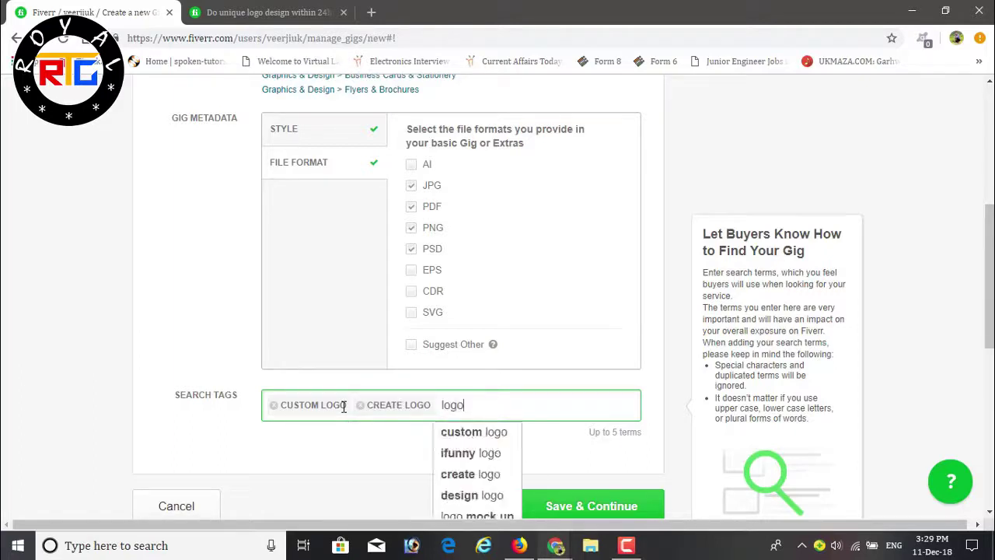
pyautogui.press('Down')
pyautogui.press('Down')
pyautogui.press('Return')
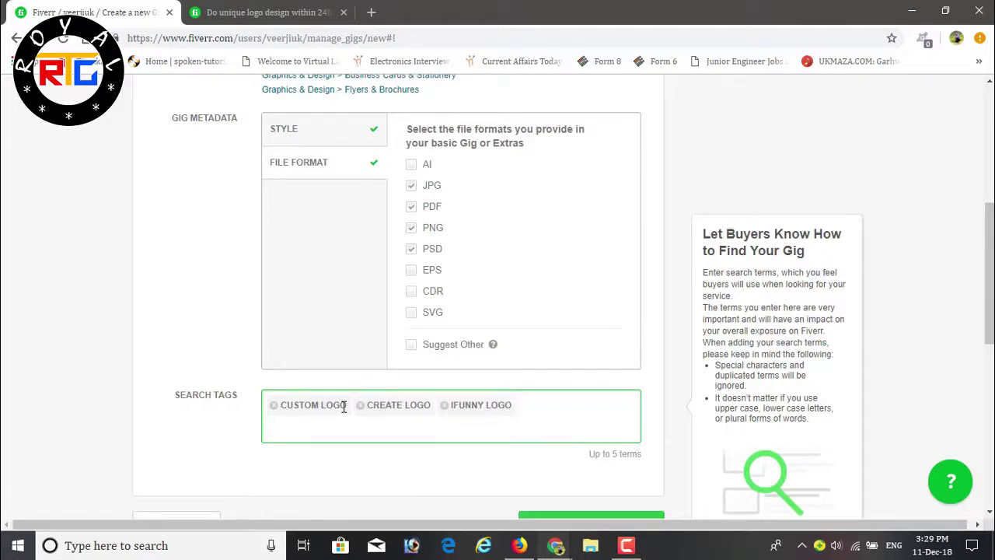
pyautogui.write('logo')
pyautogui.press('Down')
pyautogui.press('Down')
pyautogui.press('Down')
pyautogui.press('Down')
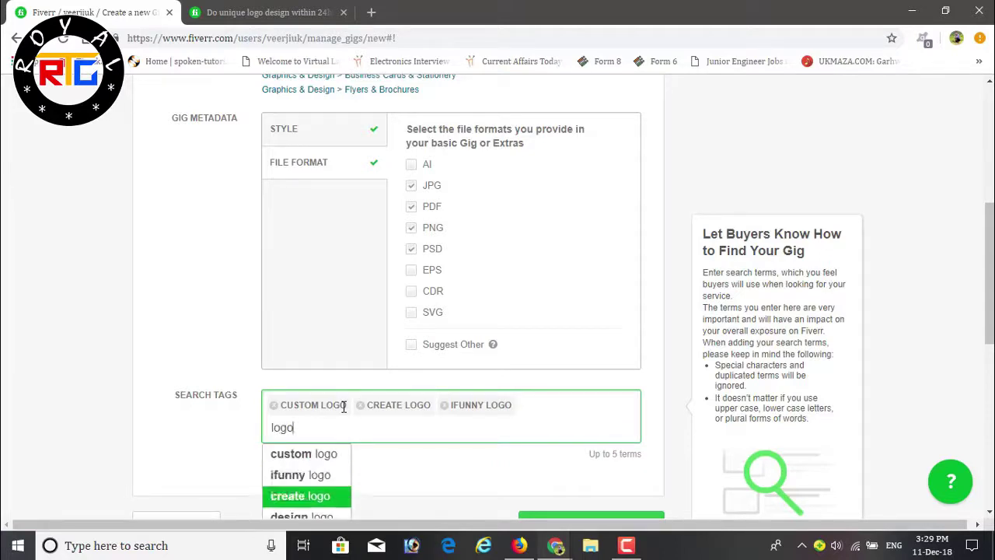
pyautogui.press('Return')
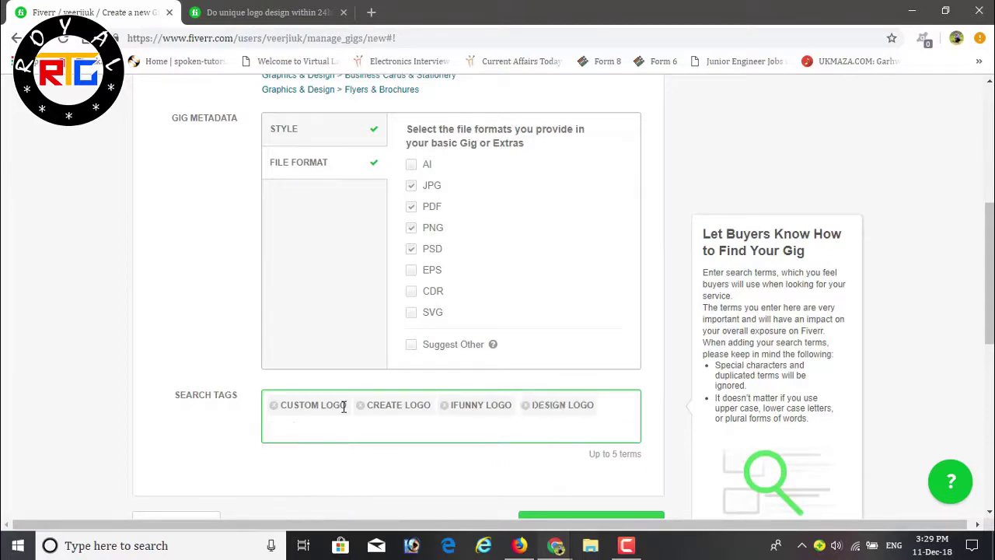
# Add "logo mock up" as the fifth search tag, then save the overview and continue to pricing.
pyautogui.scroll(-1, 344, 407)
pyautogui.scroll(-1, 344, 407)
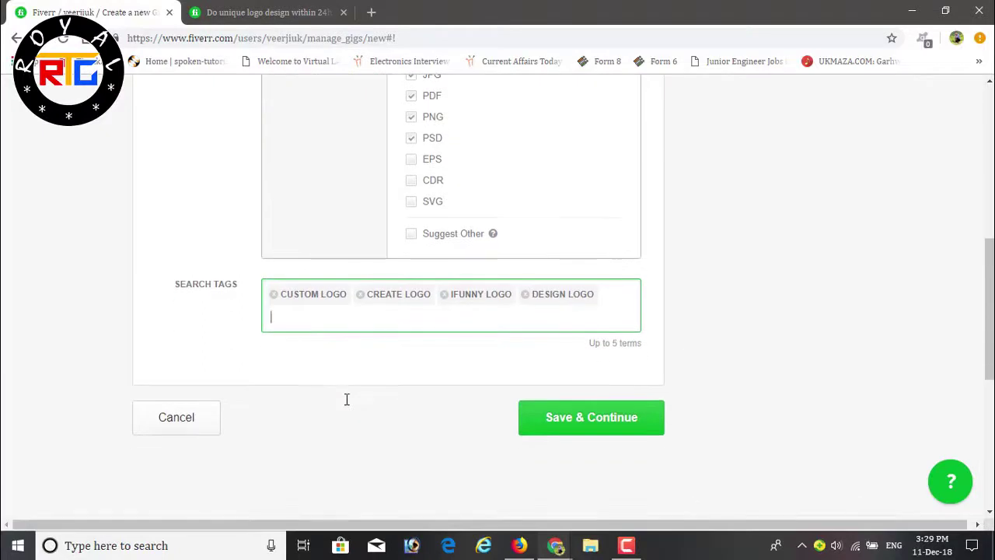
pyautogui.scroll(-1, 347, 400)
pyautogui.write('logo')
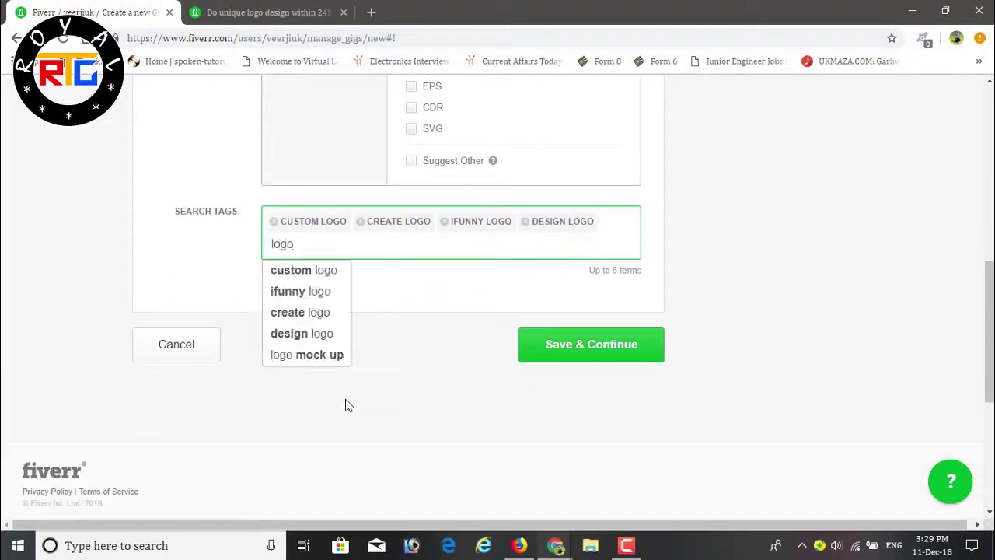
pyautogui.click(325, 356)
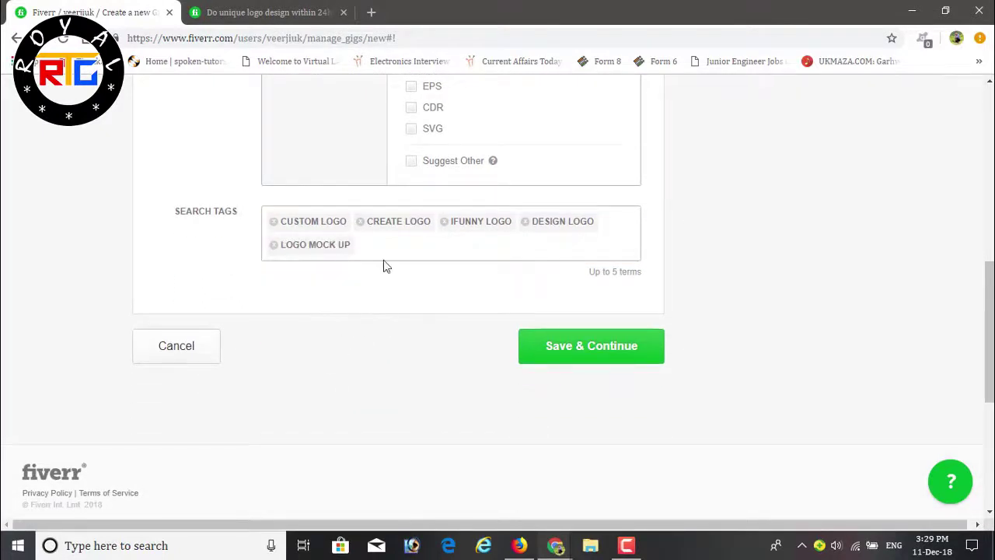
pyautogui.click(580, 350)
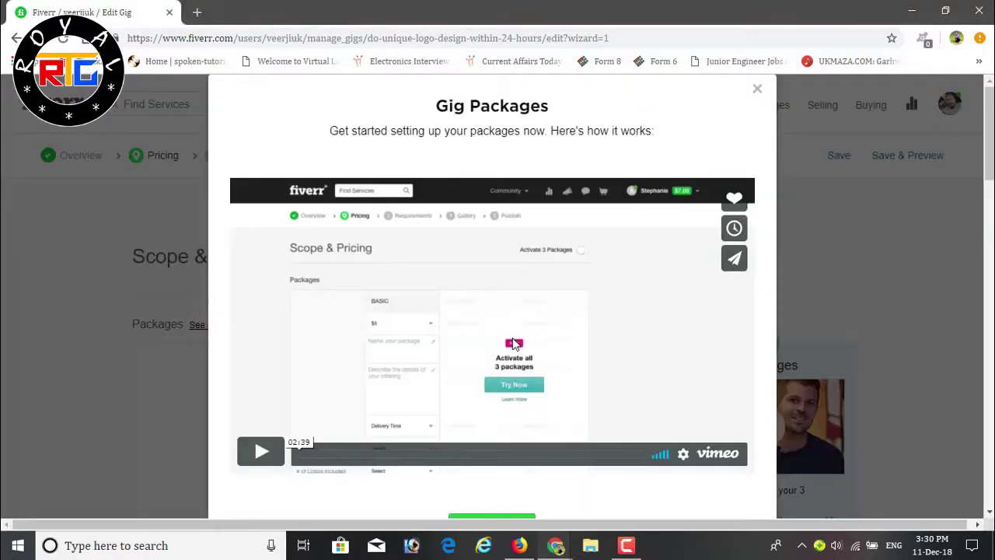
# Dismiss the packages introduction and describe the Basic package as "Two unique High quality design concepts with HQ jpg and transparent png.".
pyautogui.scroll(-2, 513, 343)
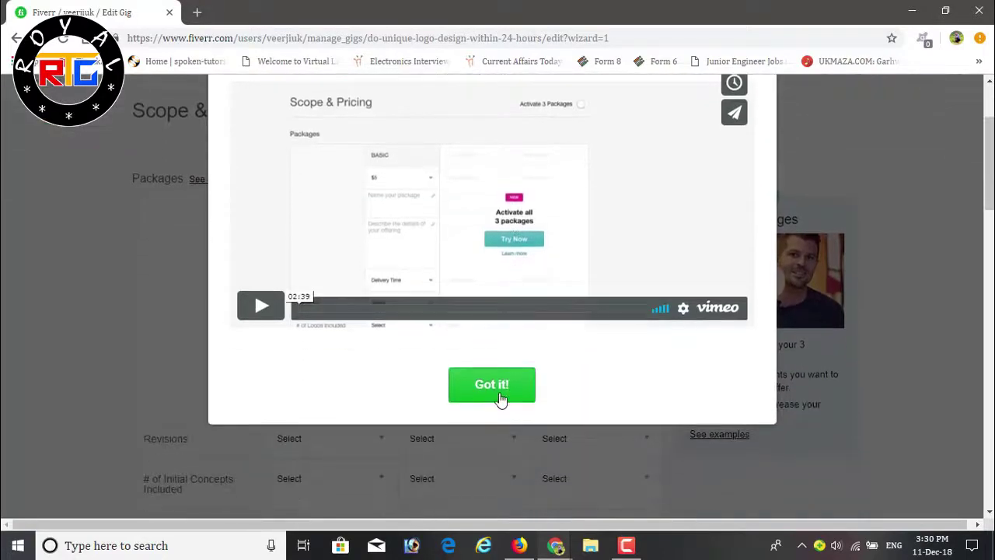
pyautogui.click(498, 385)
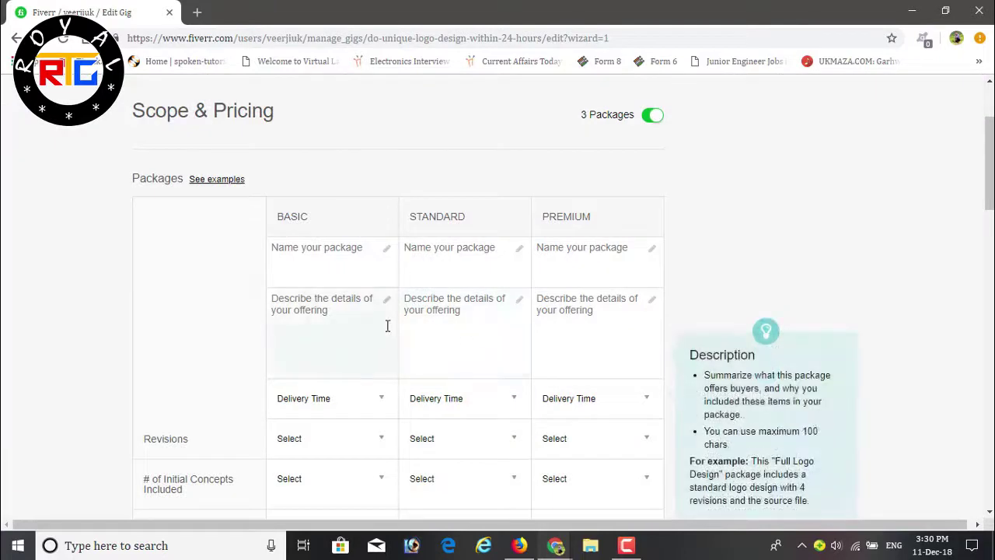
pyautogui.click(319, 303)
pyautogui.write('Two unique High quality design concepts with HQ jpg and transparent png.')
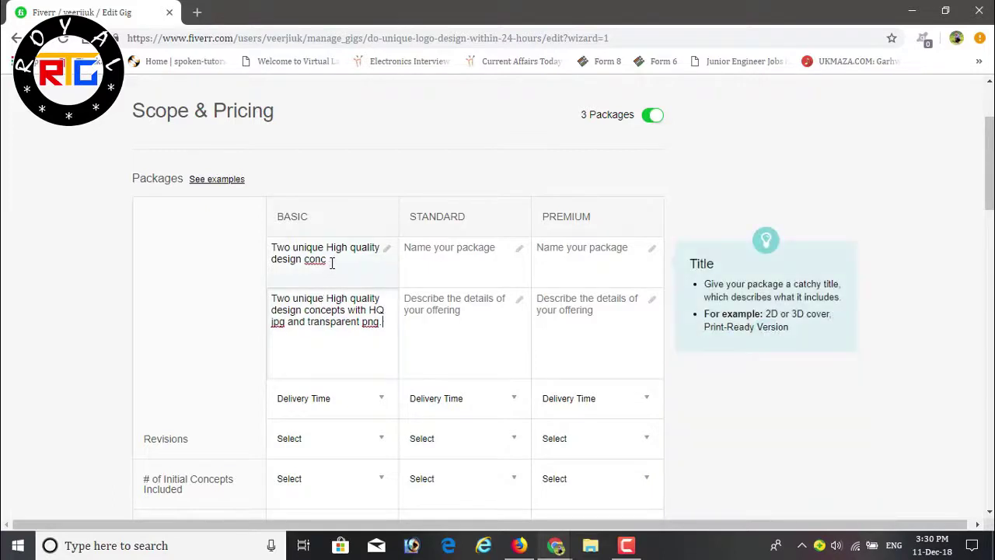
# Name the Basic package "Starter", the Standard package "Premium" and the Premium package "Bussiness Pro".
pyautogui.tripleClick(282, 245)
pyautogui.write('Starter')
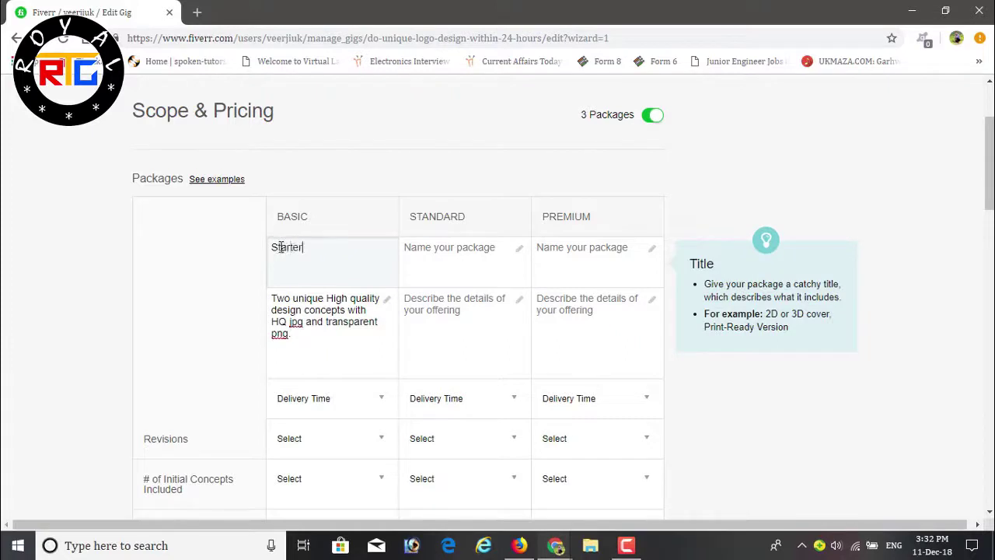
pyautogui.press('Tab')
pyautogui.write('Pre')
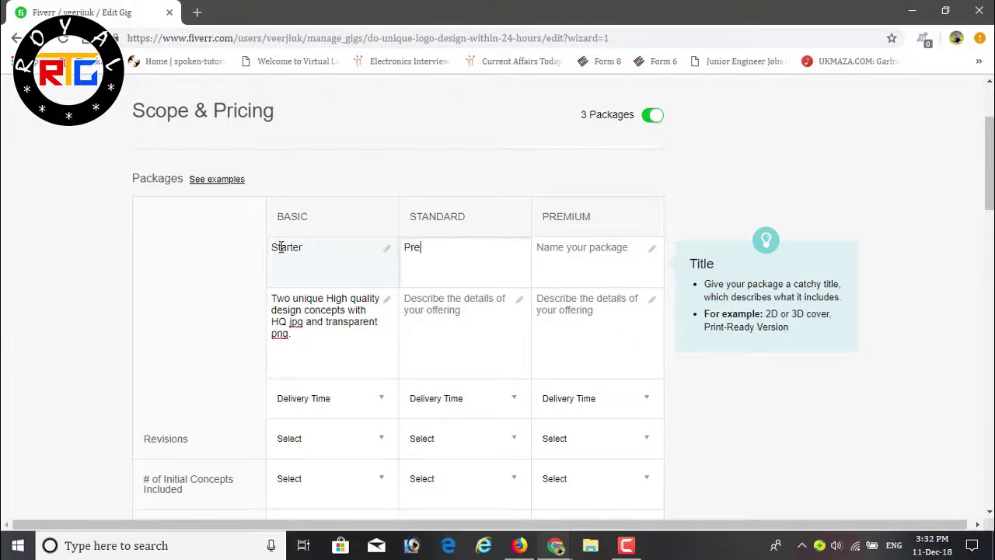
pyautogui.write('mium')
pyautogui.press('Tab')
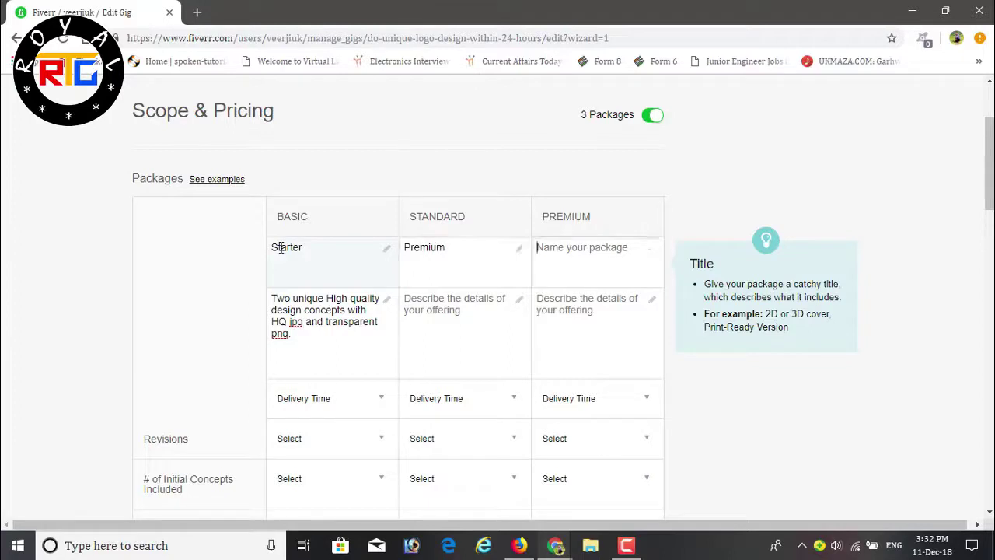
pyautogui.write('Buss')
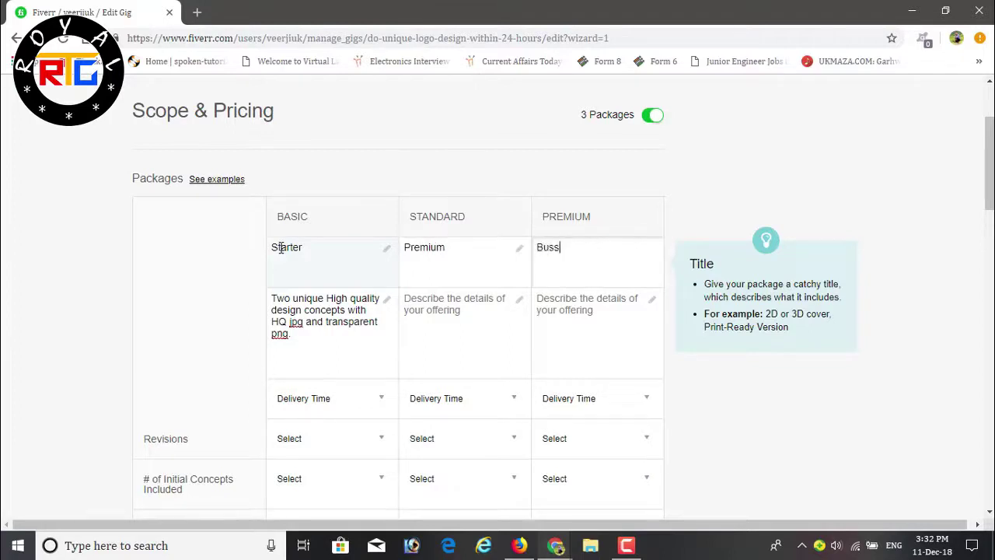
pyautogui.write('iness Pro')
# Describe the Standard package as "Basic package + Additional concept with all editable and printable source files.".
pyautogui.click(300, 346)
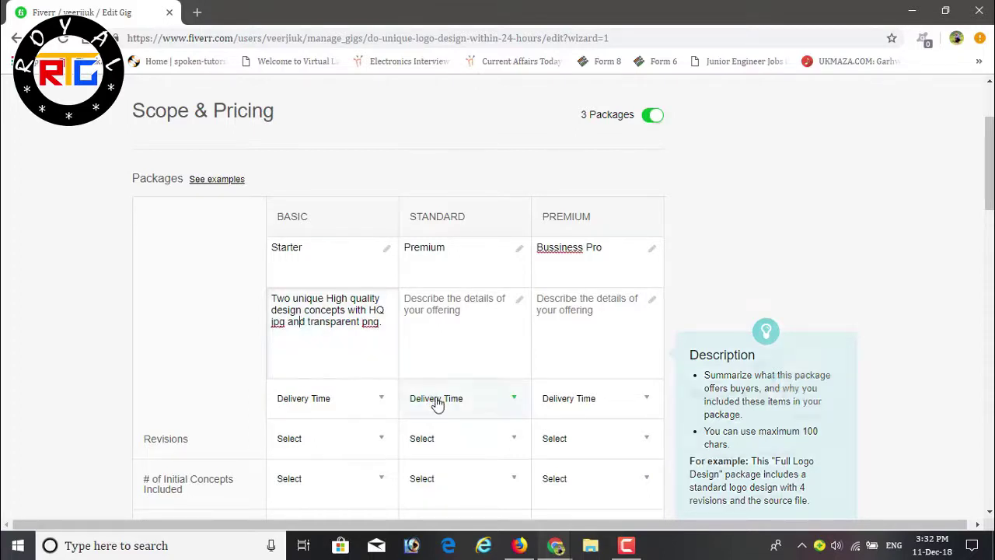
pyautogui.click(462, 349)
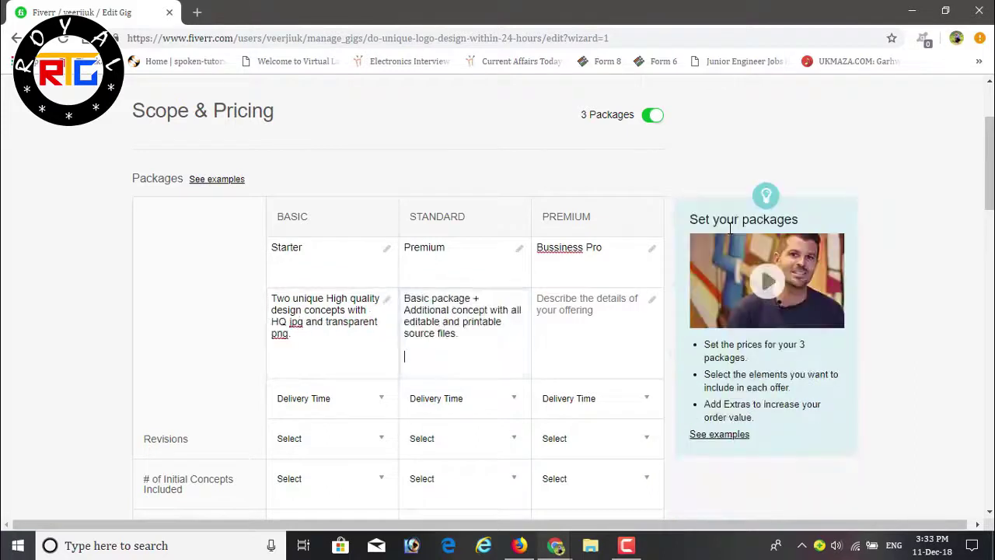
# Describe the Premium package as "Standard package + Additional concepts Stationary designs with social media kit, VIP support.".
pyautogui.press('Tab')
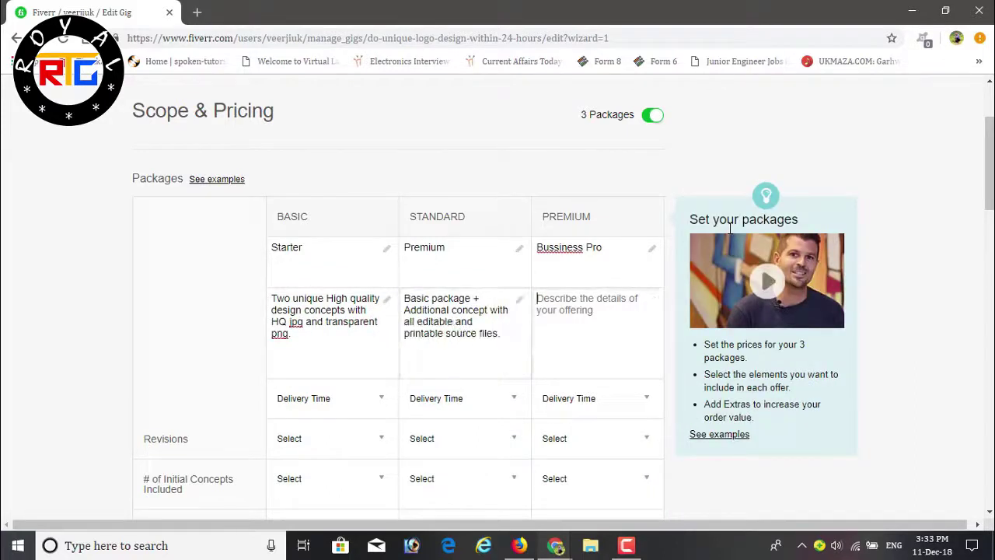
pyautogui.write('Standard package + Additional concepts Stationary designs with social media kit, VIP support.')
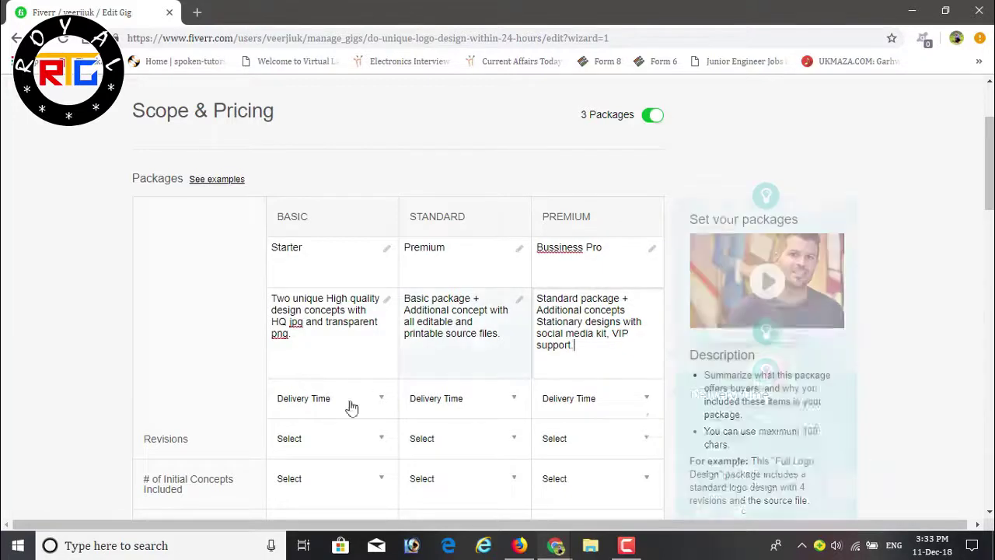
# Set the Basic package to 2 Days Delivery with Unlimited revisions.
pyautogui.click(326, 413)
pyautogui.click(326, 438)
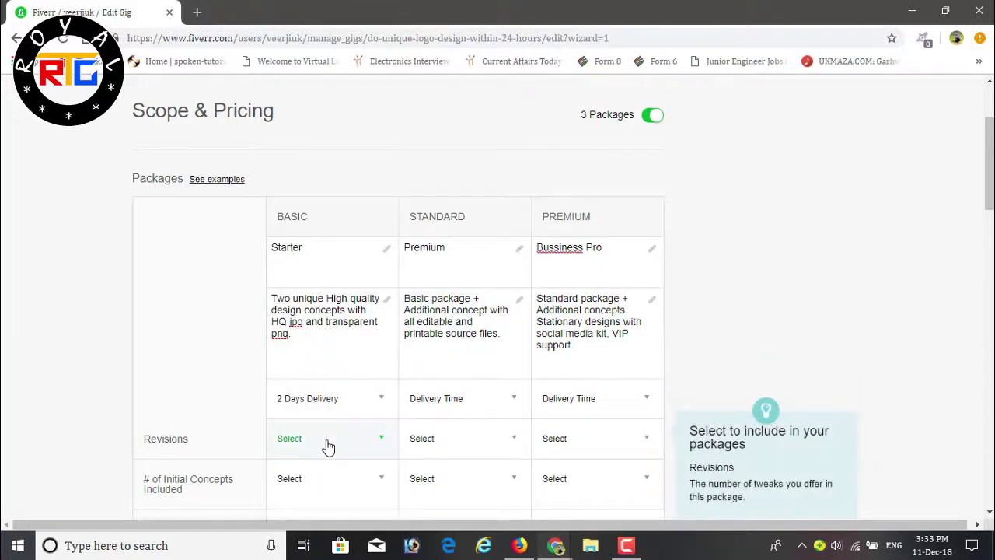
pyautogui.click(329, 443)
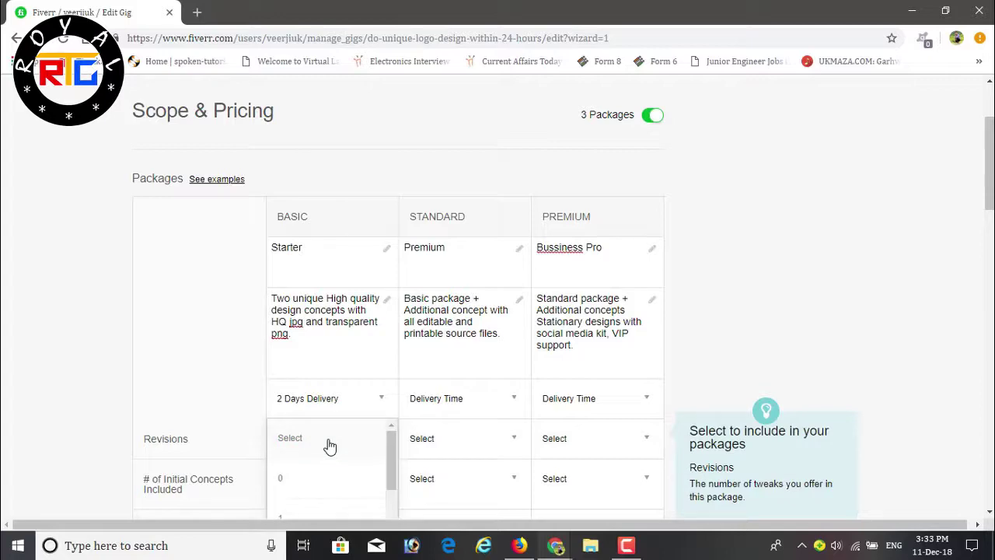
pyautogui.scroll(-3, 330, 445)
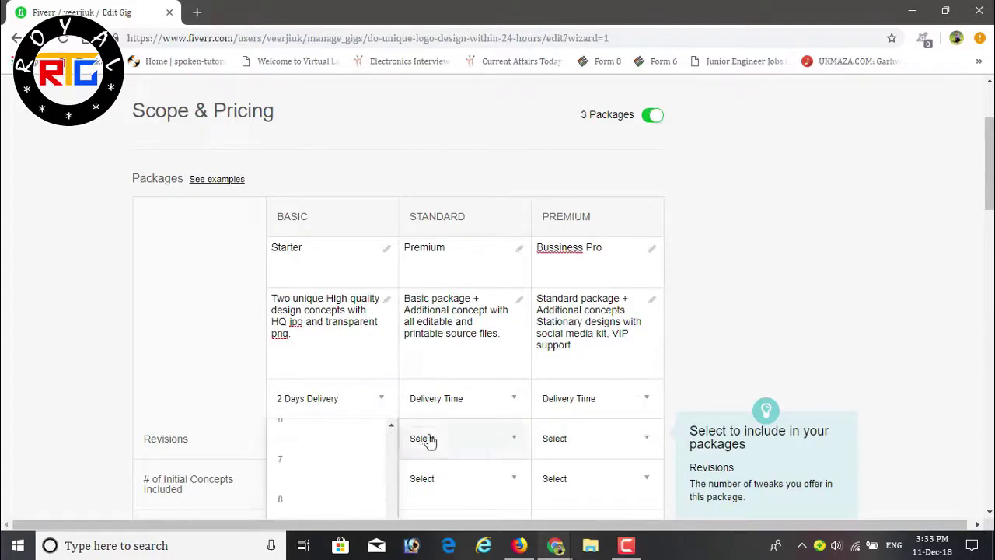
pyautogui.scroll(-4, 426, 432)
pyautogui.click(335, 293)
pyautogui.scroll(1, 365, 284)
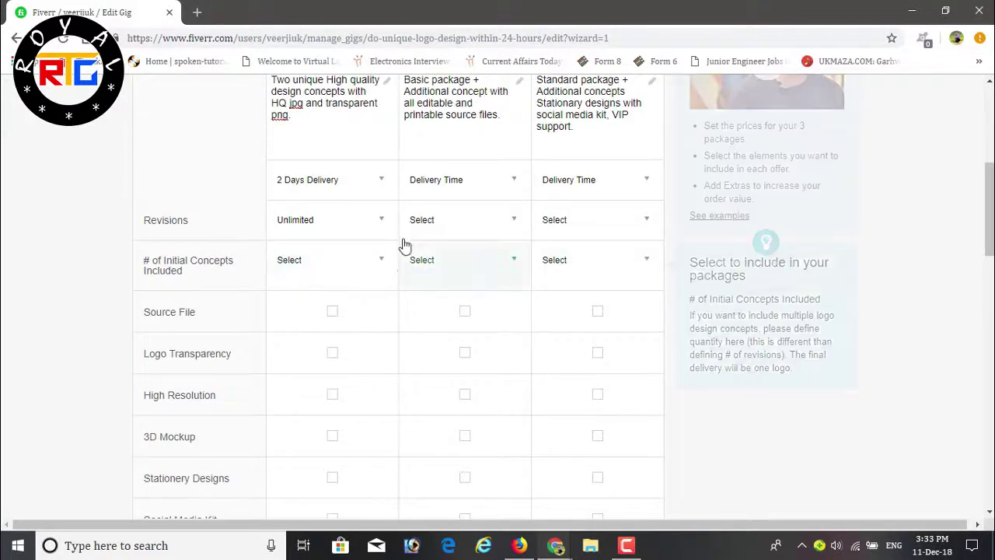
# Set the delivery time of both the Standard and Premium packages to 3 Days Delivery.
pyautogui.click(459, 183)
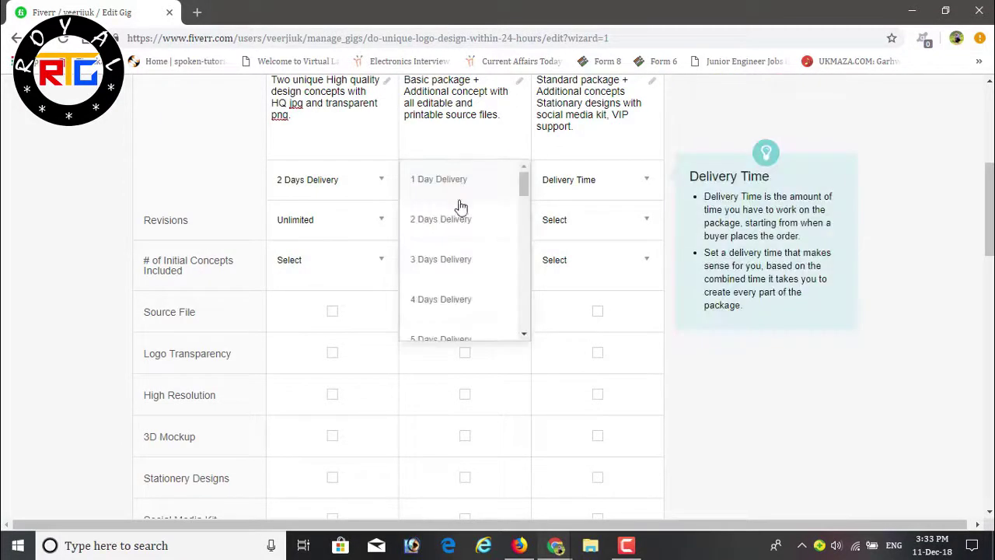
pyautogui.click(451, 260)
pyautogui.click(644, 184)
pyautogui.click(603, 274)
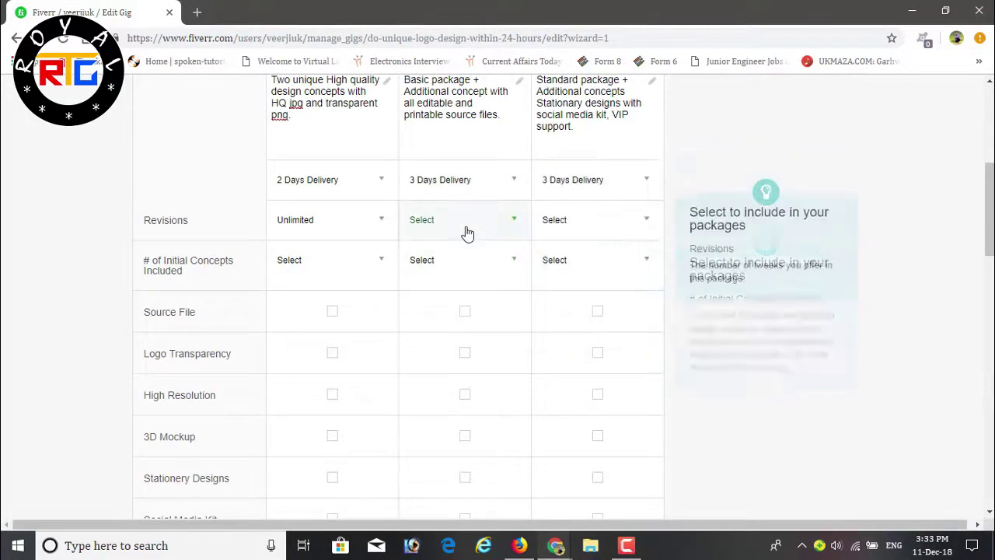
# Set the revisions of both the Standard and Premium packages to Unlimited.
pyautogui.click(467, 225)
pyautogui.scroll(-3, 470, 343)
pyautogui.click(469, 358)
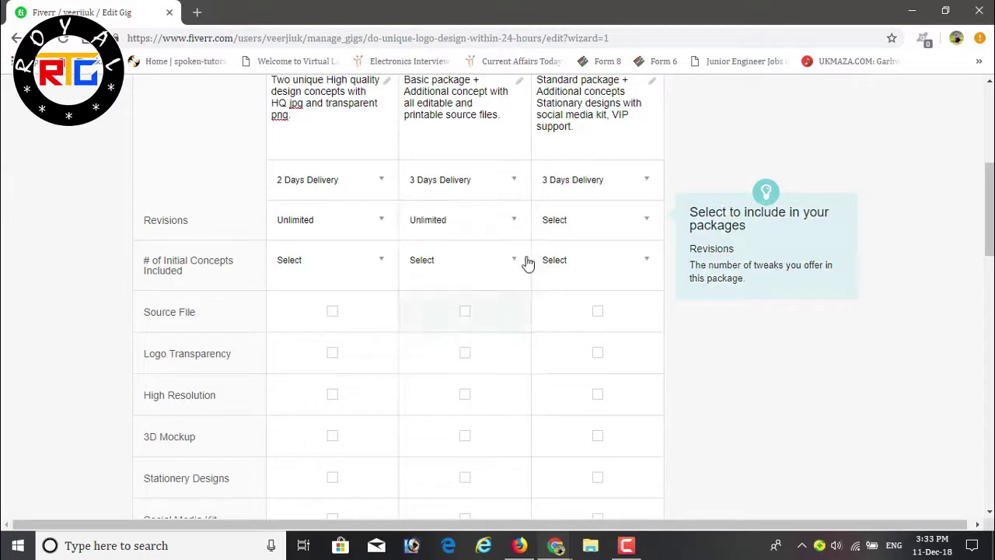
pyautogui.click(574, 222)
pyautogui.scroll(-5, 580, 366)
pyautogui.click(582, 365)
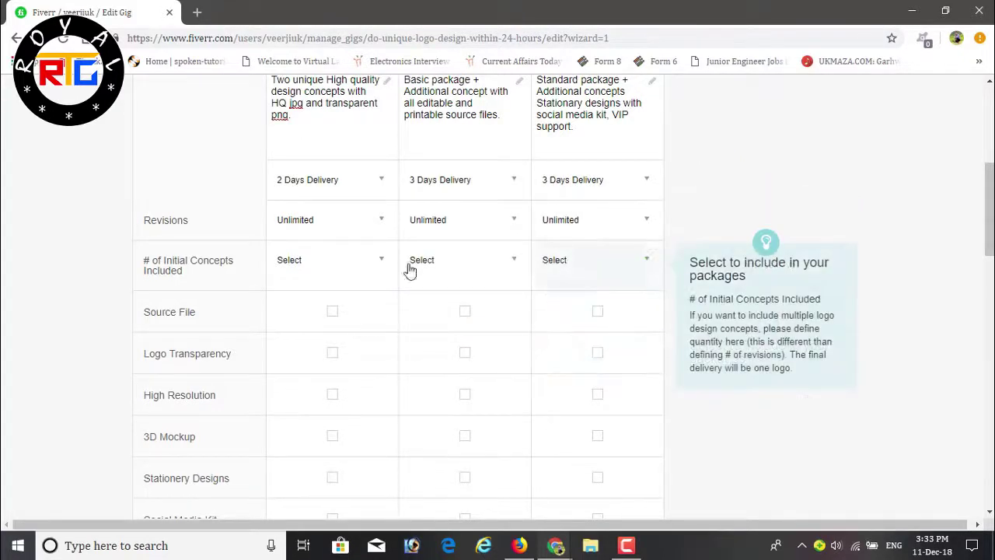
# Set the number of initial concepts included to 3 for the Basic, Standard and Premium packages.
pyautogui.click(330, 272)
pyautogui.click(331, 273)
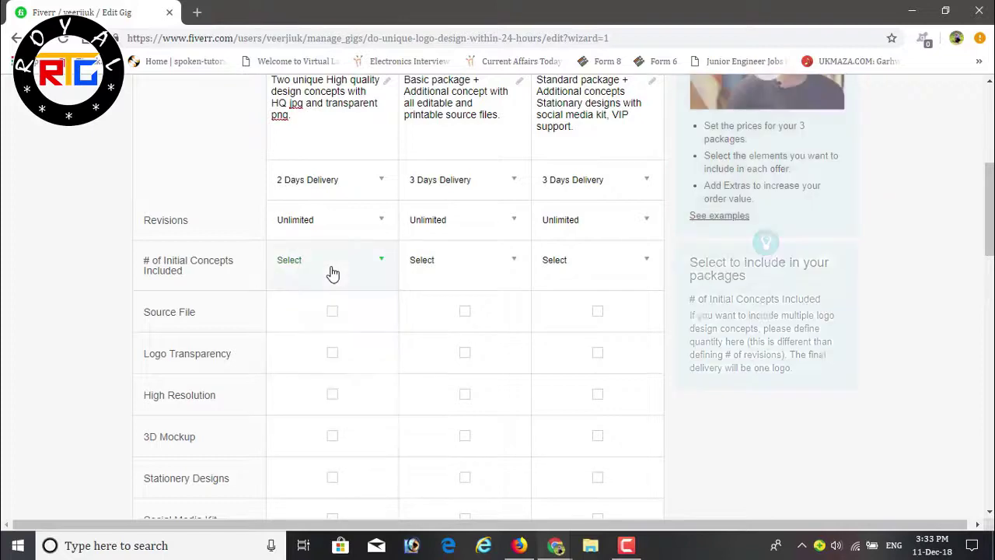
pyautogui.click(332, 273)
pyautogui.scroll(-6, 346, 311)
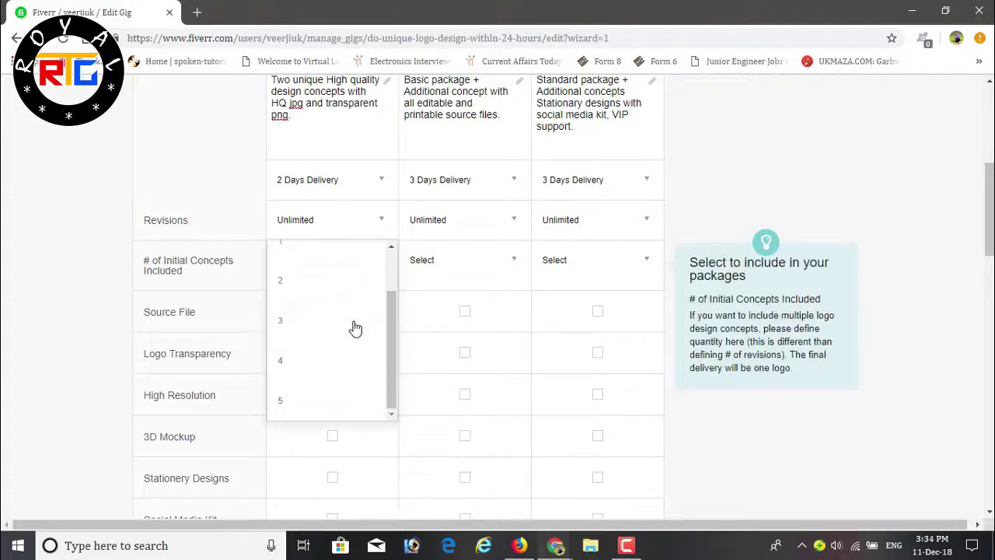
pyautogui.scroll(4, 350, 323)
pyautogui.scroll(3, 342, 283)
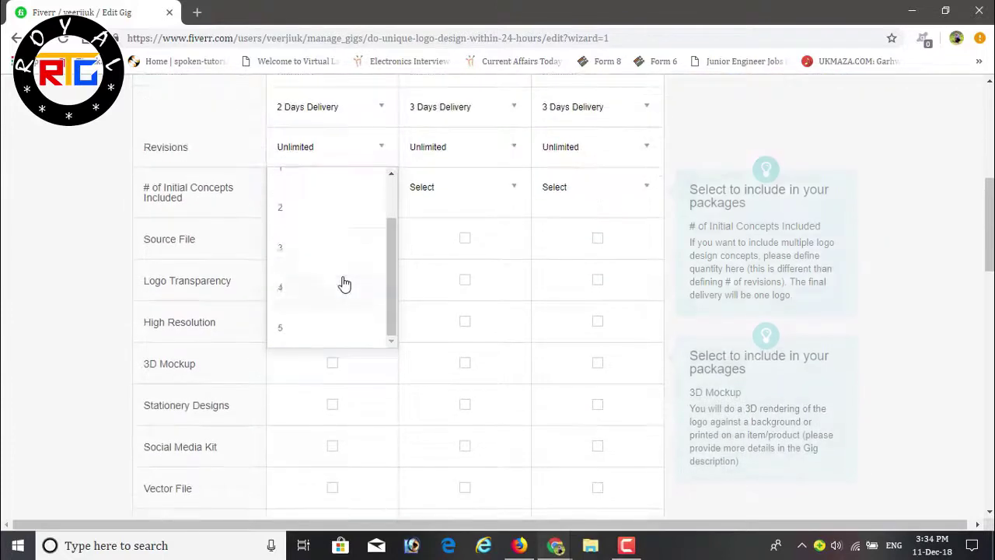
pyautogui.scroll(-2, 344, 284)
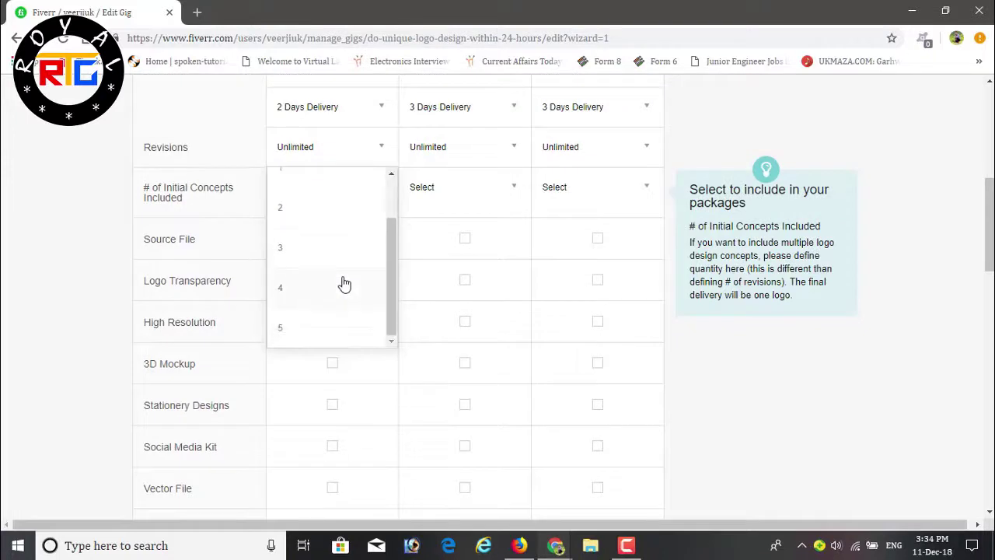
pyautogui.scroll(2, 338, 256)
pyautogui.scroll(-2, 333, 249)
pyautogui.click(332, 248)
pyautogui.click(435, 201)
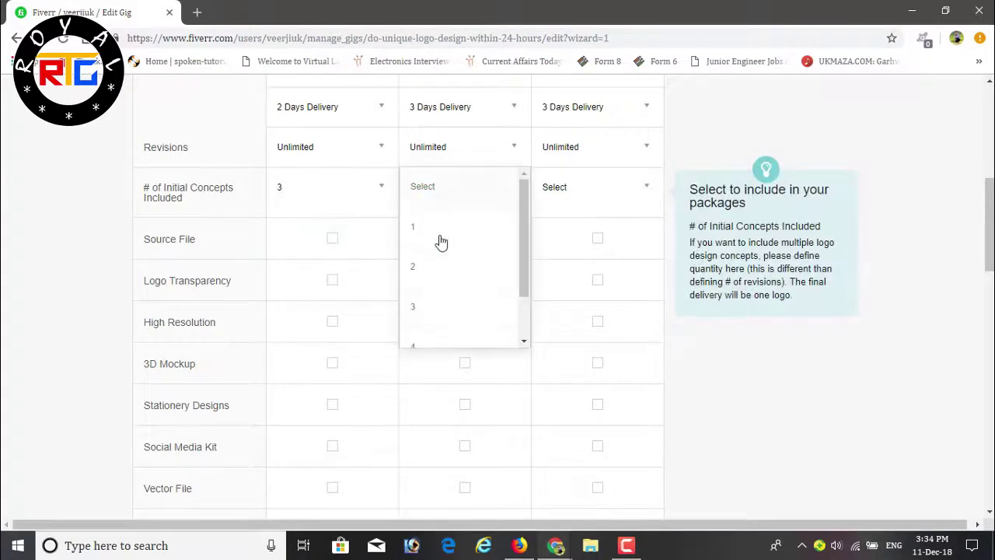
pyautogui.click(461, 313)
pyautogui.click(573, 189)
pyautogui.click(588, 317)
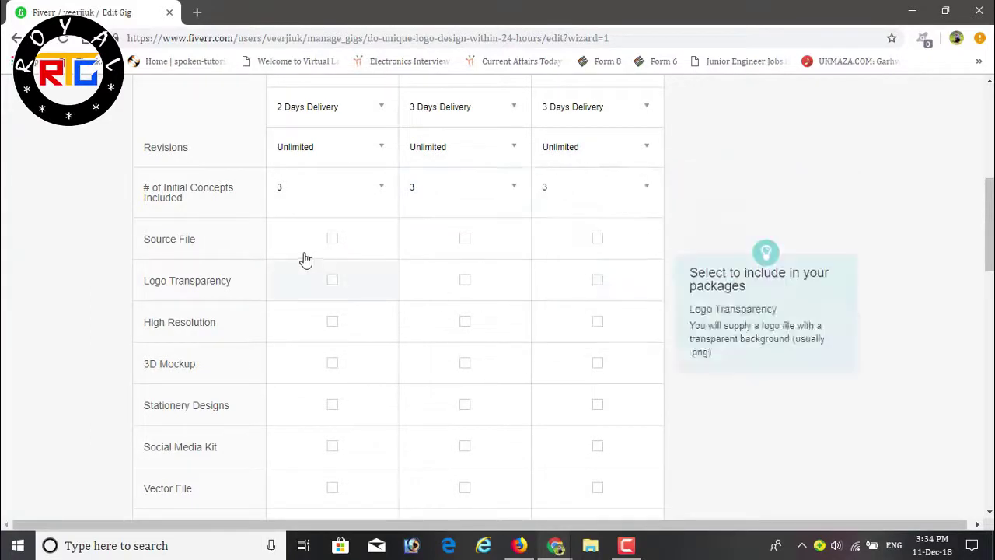
# Include Source File, Logo Transparency and High Resolution in the Basic package.
pyautogui.click(333, 241)
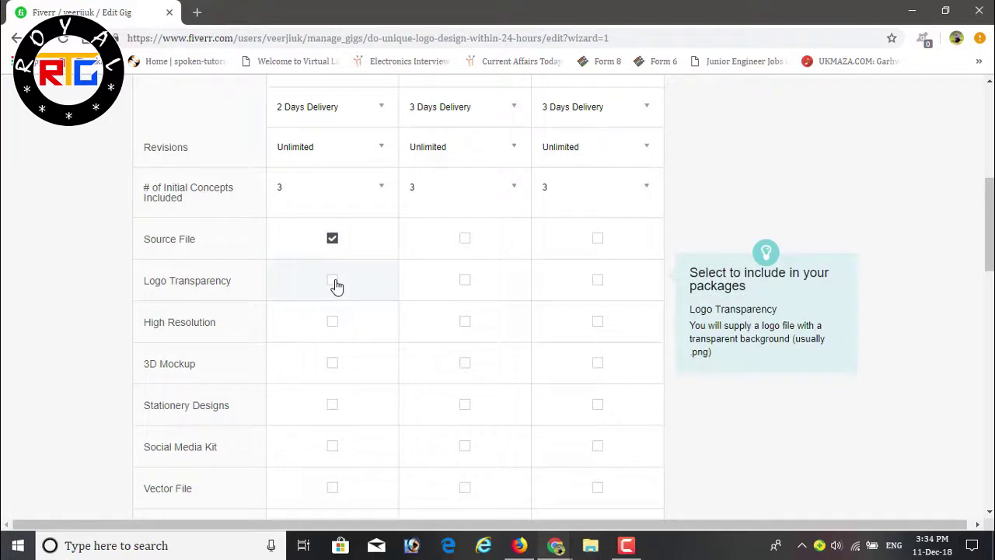
pyautogui.click(333, 281)
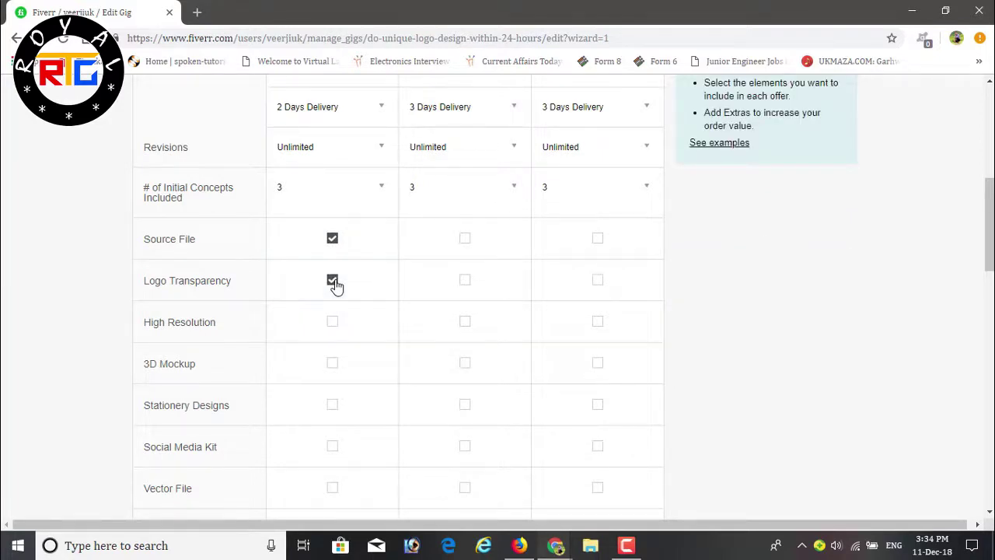
pyautogui.click(335, 329)
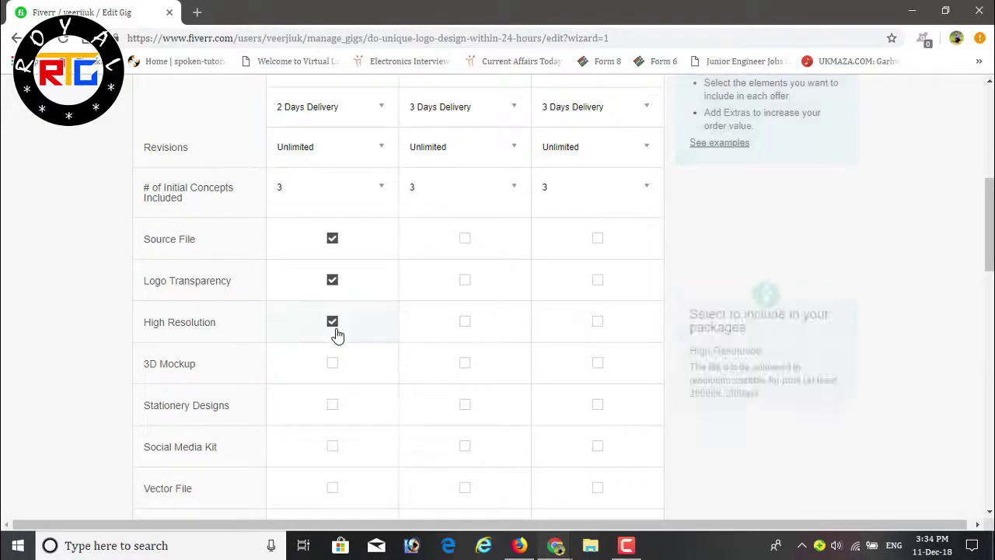
# Include Source File, Logo Transparency, High Resolution, 3D Mockup and Stationery Designs in the Standard package.
pyautogui.scroll(-1, 335, 333)
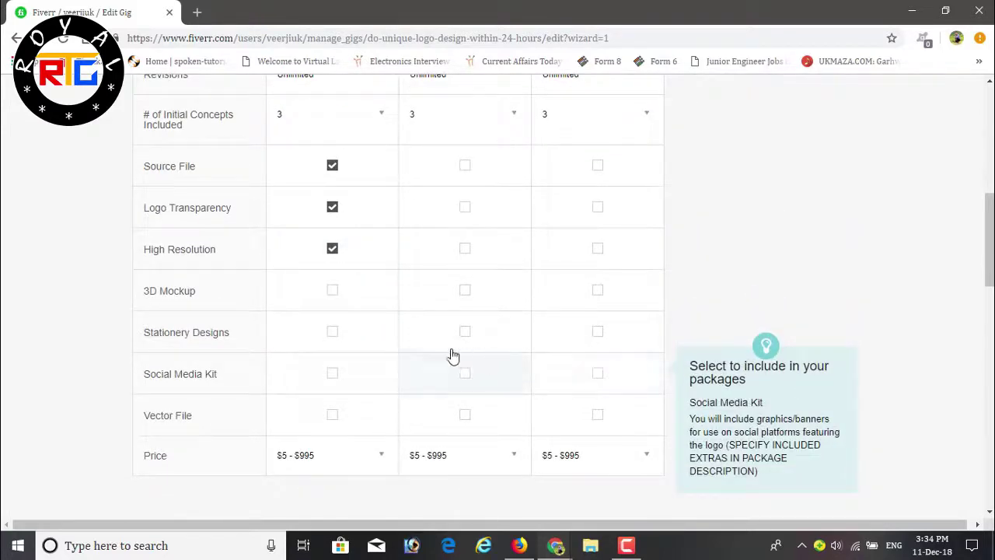
pyautogui.scroll(1, 453, 356)
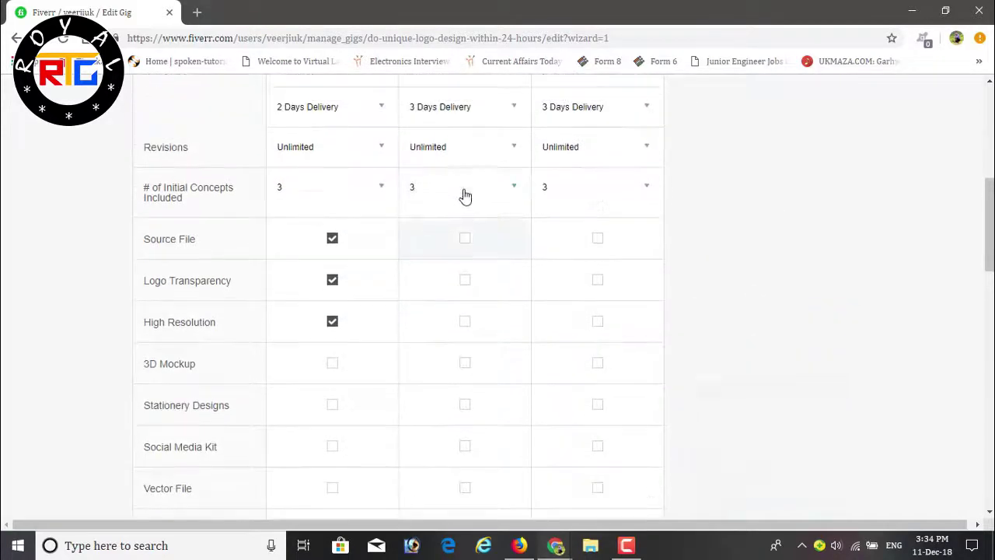
pyautogui.click(465, 239)
pyautogui.click(464, 336)
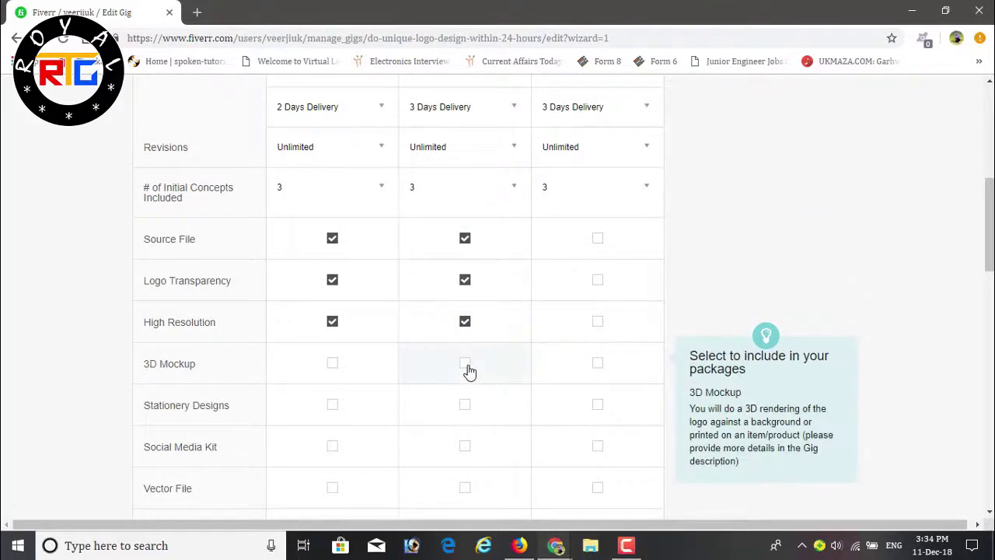
pyautogui.click(468, 373)
pyautogui.click(465, 405)
# Include all seven features in the Premium package, from Source File through Social Media Kit and Vector File.
pyautogui.scroll(-1, 474, 396)
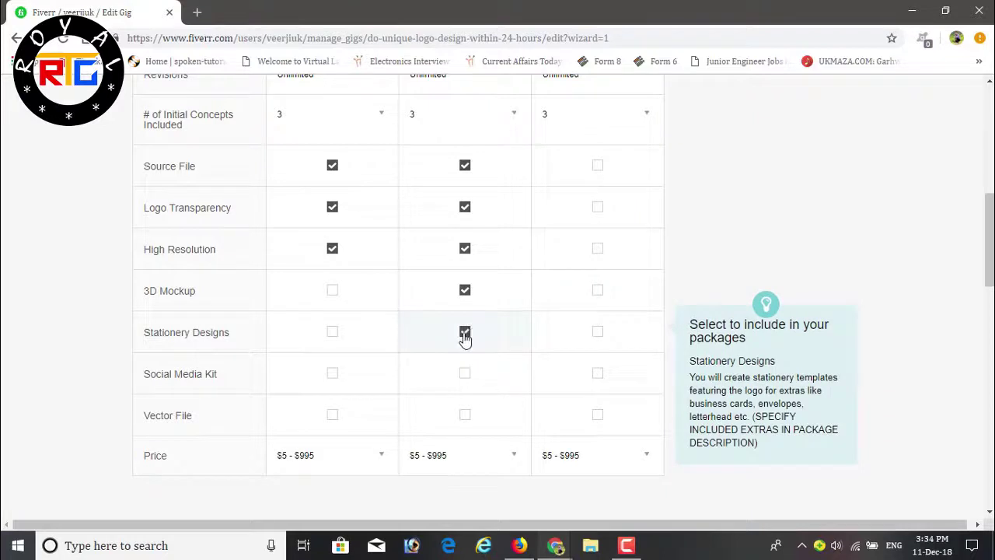
pyautogui.click(599, 171)
pyautogui.click(598, 210)
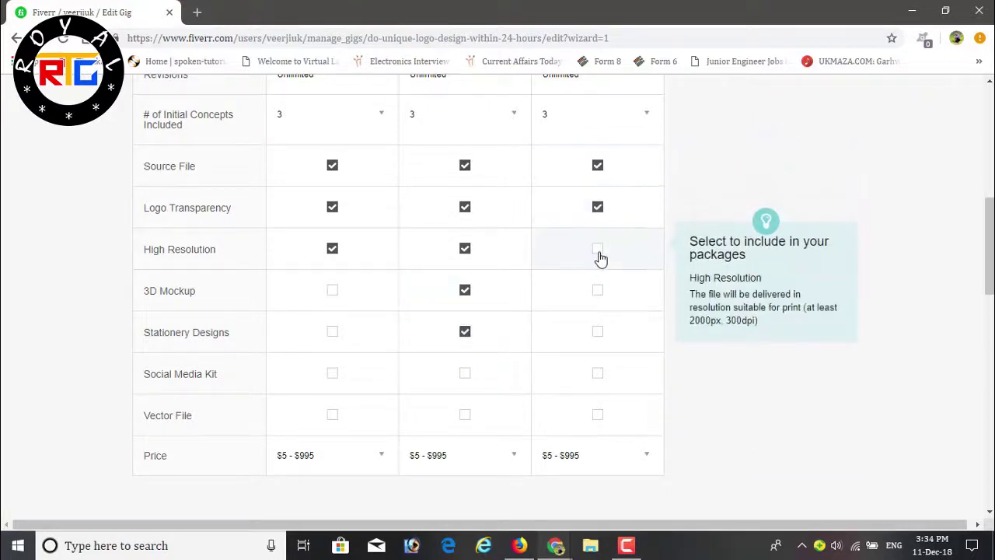
pyautogui.click(598, 250)
pyautogui.click(598, 292)
pyautogui.click(598, 333)
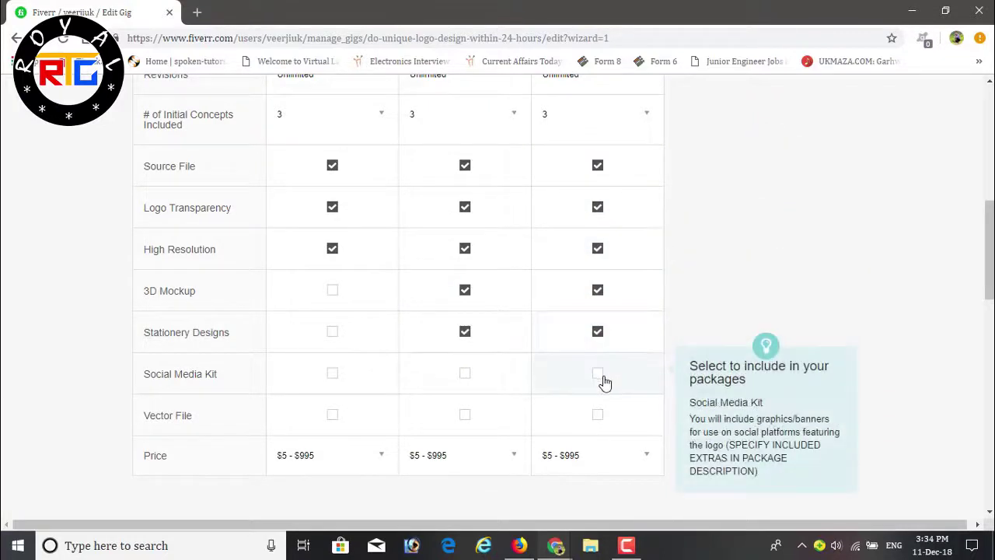
pyautogui.click(599, 375)
pyautogui.click(601, 412)
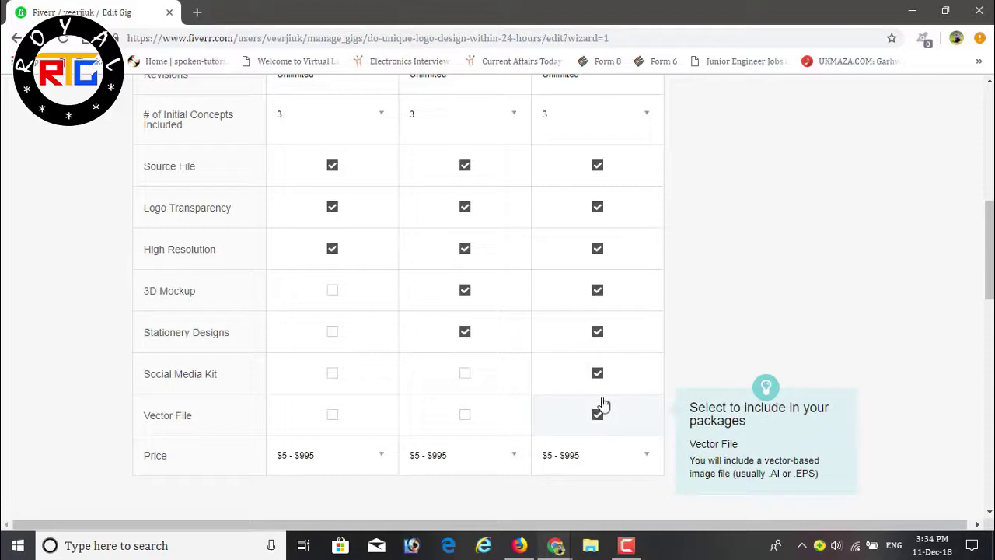
# Price the Basic package at $5, the Standard package at $10 and the Premium package at $15.
pyautogui.click(299, 458)
pyautogui.click(311, 457)
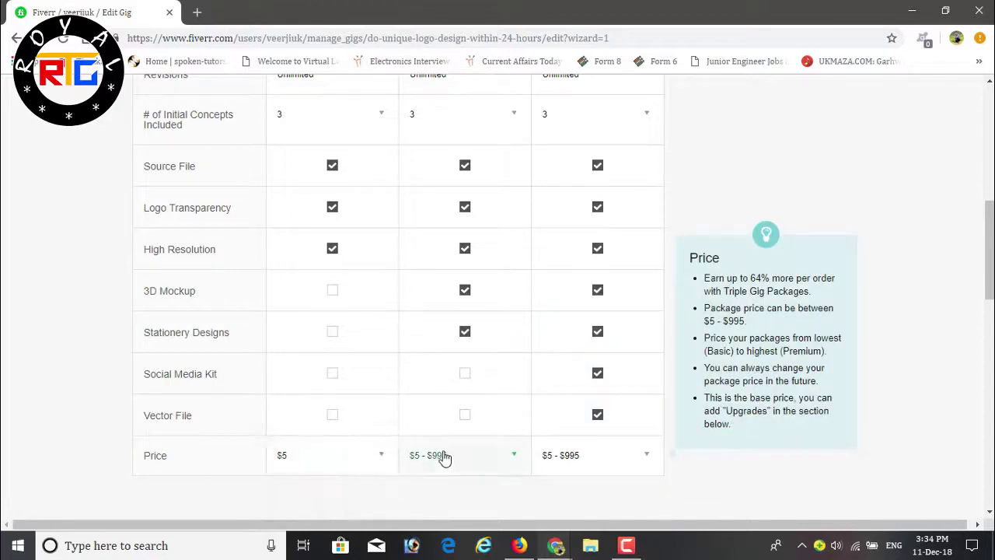
pyautogui.click(444, 458)
pyautogui.click(445, 496)
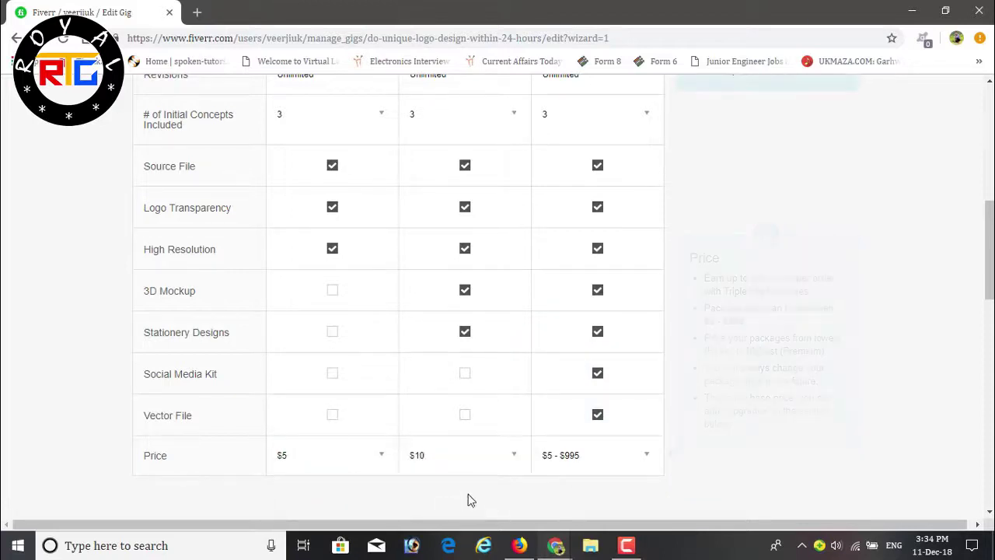
pyautogui.click(556, 455)
pyautogui.scroll(-2, 580, 465)
pyautogui.click(578, 463)
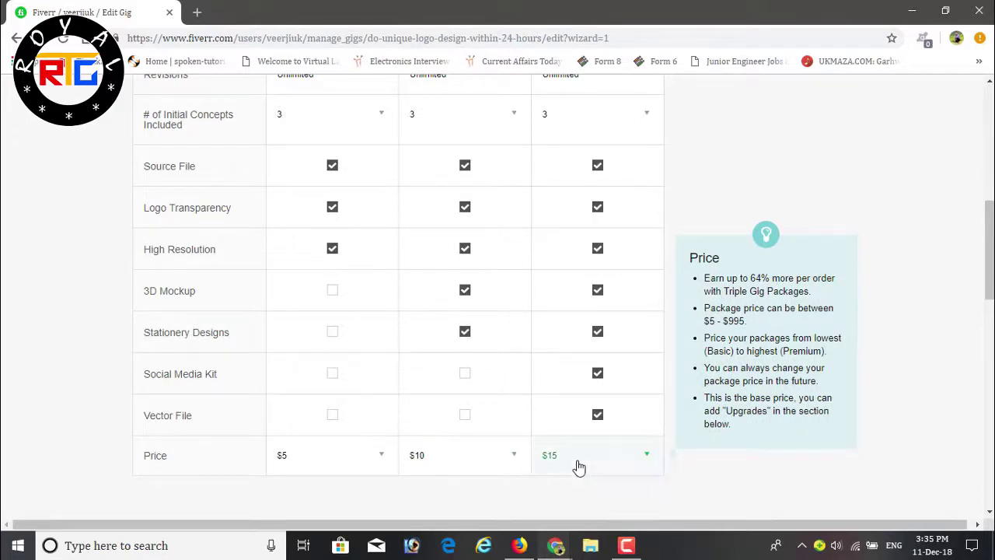
# Enable the Extra fast delivery gig extra and offer 1 day delivery on the Basic package for an extra $5.
pyautogui.scroll(-2, 480, 496)
pyautogui.scroll(-1, 479, 498)
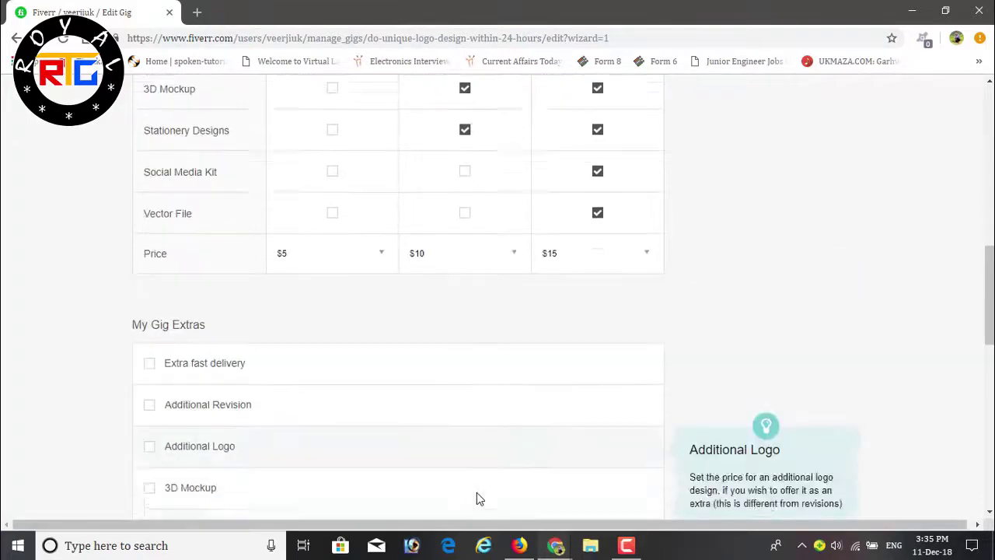
pyautogui.click(148, 348)
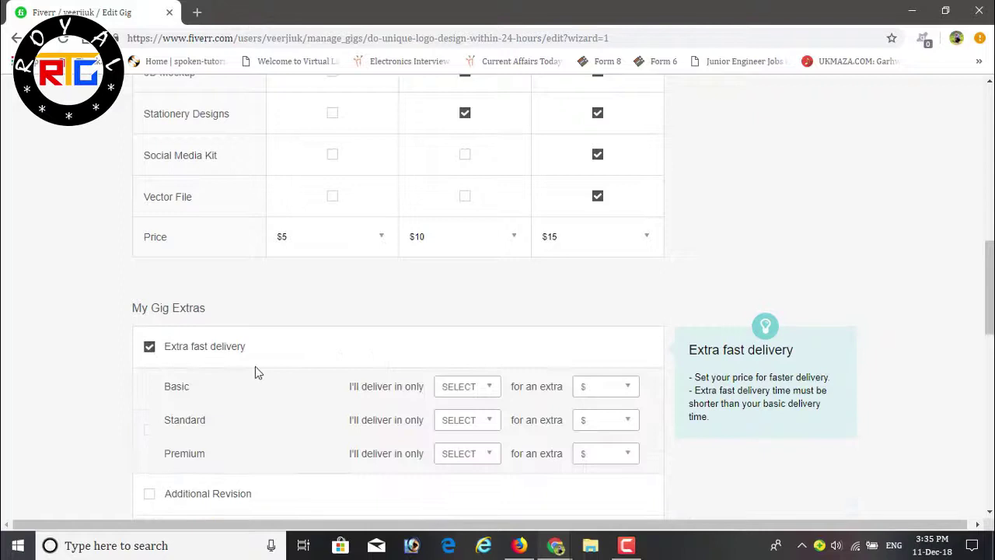
pyautogui.click(464, 396)
pyautogui.click(469, 425)
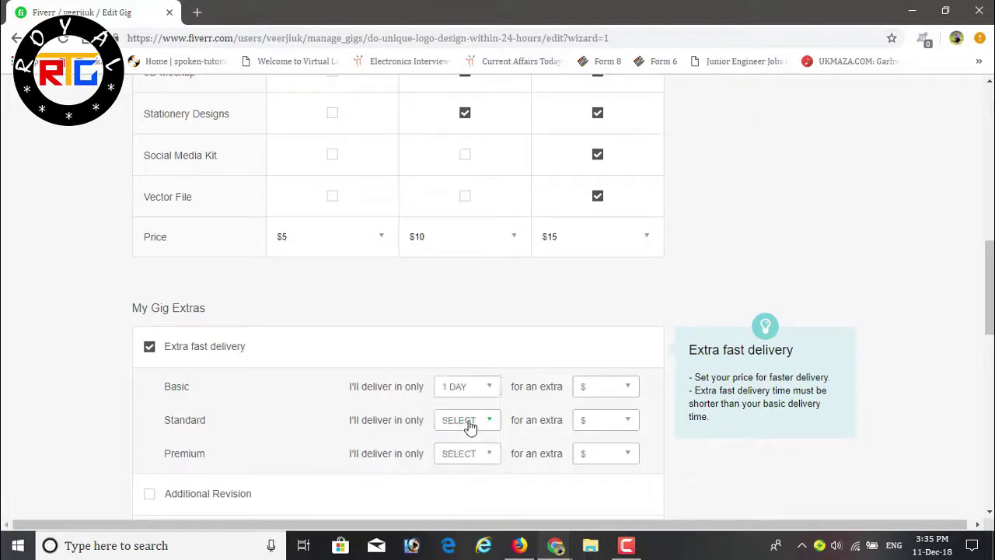
pyautogui.click(587, 393)
pyautogui.click(594, 425)
# Set the Standard package's extra fast delivery time to 1 day.
pyautogui.click(466, 421)
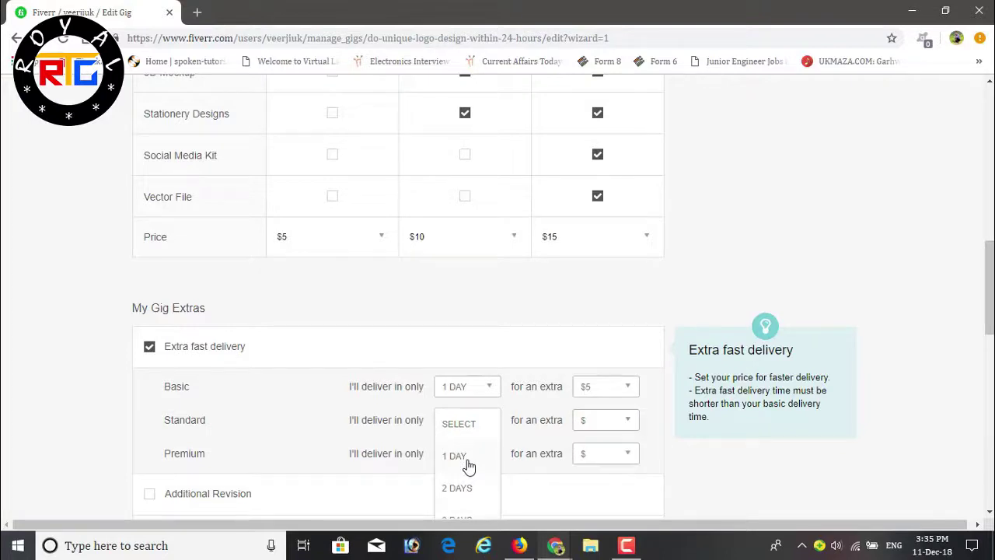
pyautogui.click(469, 465)
pyautogui.scroll(4, 467, 460)
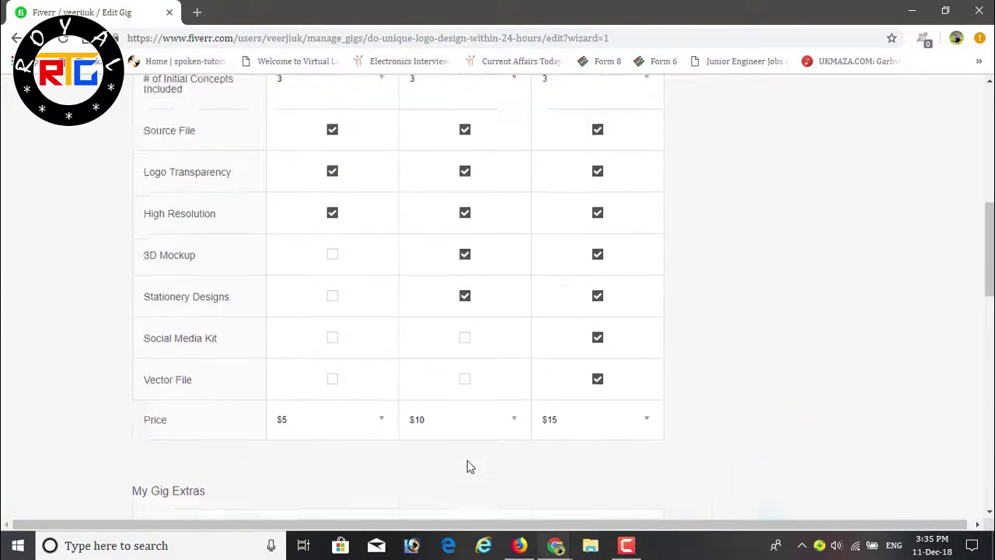
pyautogui.scroll(-2, 467, 460)
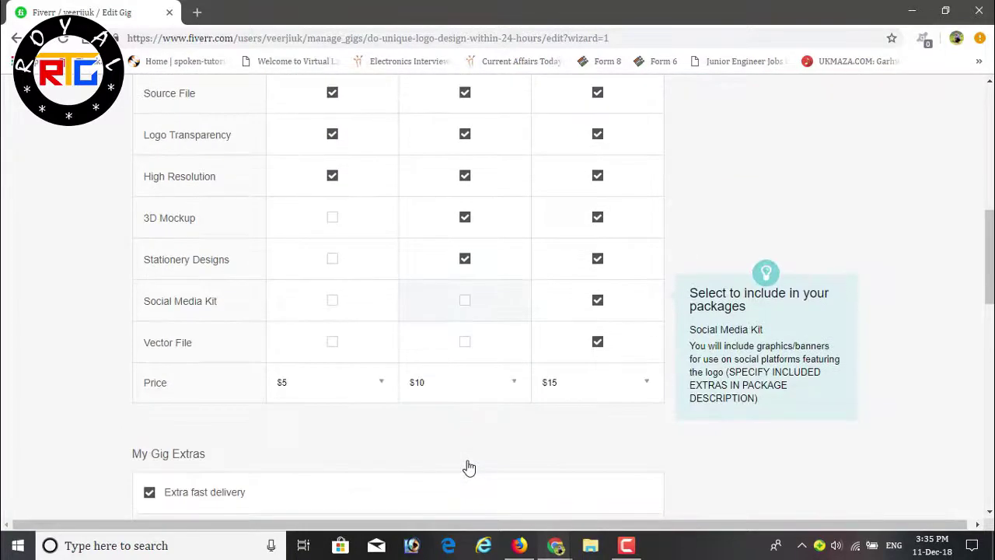
# Change the Standard package's extra fast delivery to 2 days for an extra $5.
pyautogui.scroll(-2, 475, 406)
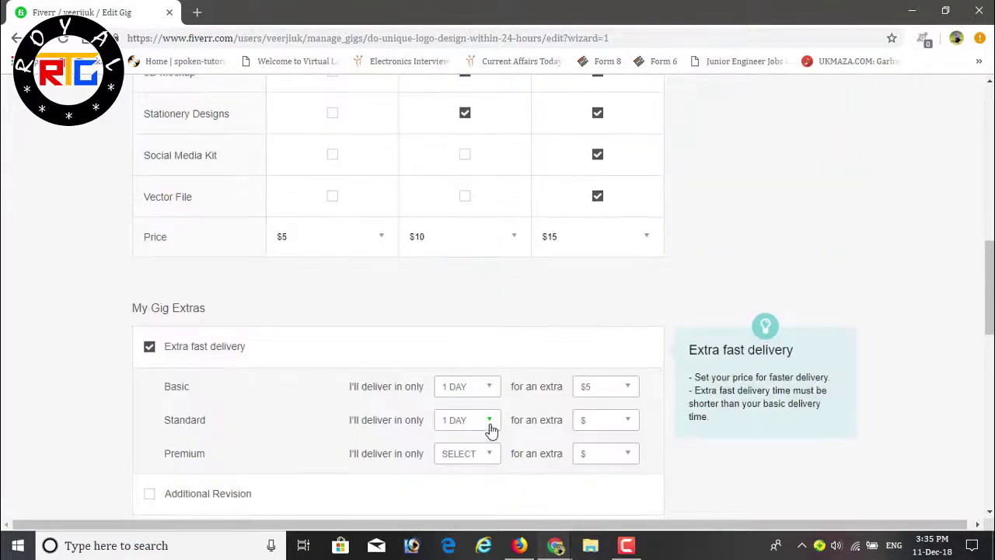
pyautogui.click(487, 430)
pyautogui.click(457, 487)
pyautogui.click(590, 429)
pyautogui.click(591, 463)
# Offer extra fast delivery on the Premium package in 2 days for an extra $10.
pyautogui.click(476, 454)
pyautogui.scroll(-1, 471, 500)
pyautogui.click(464, 455)
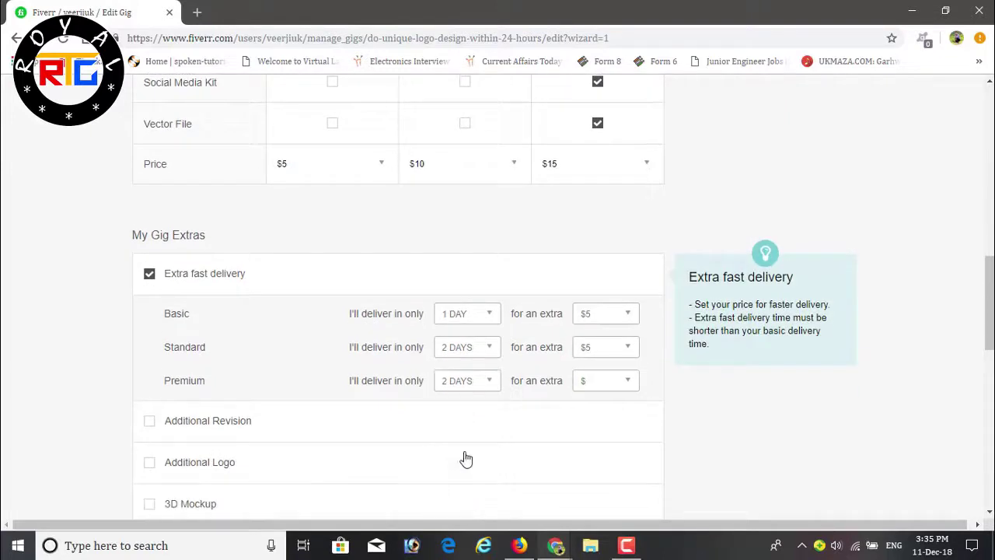
pyautogui.click(600, 385)
pyautogui.click(588, 449)
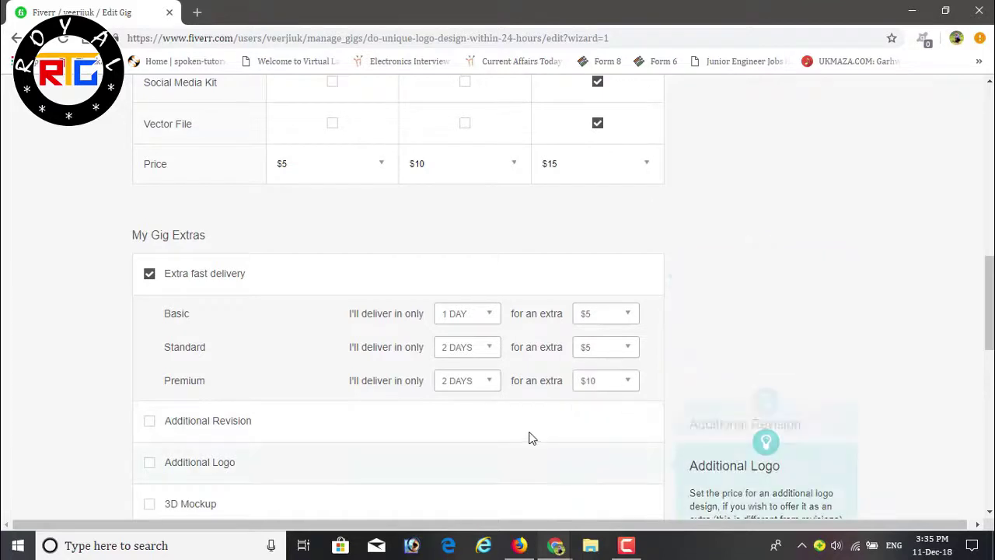
# Enable the Additional Revision gig extra for an extra $5 and 1 additional day.
pyautogui.scroll(-1, 267, 407)
pyautogui.click(148, 349)
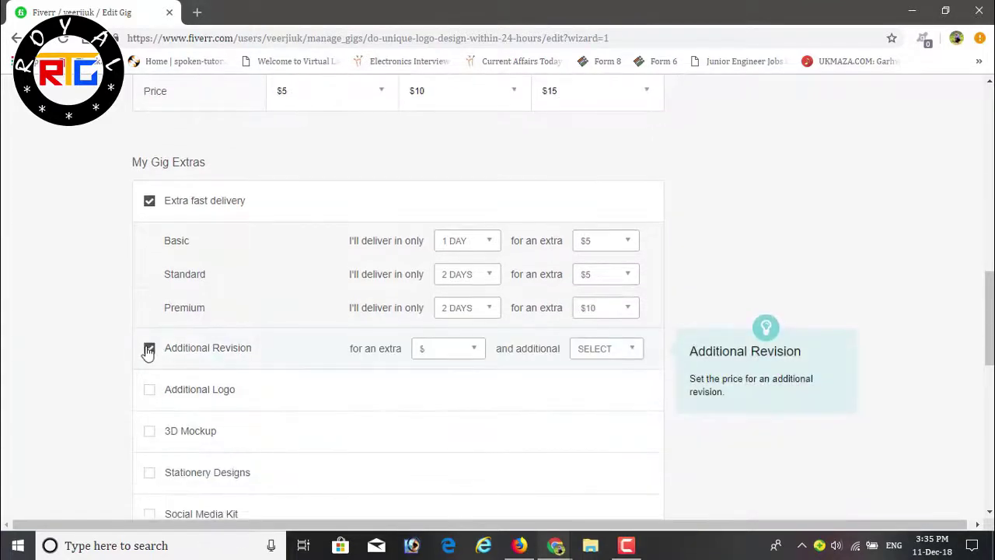
pyautogui.click(470, 363)
pyautogui.click(449, 382)
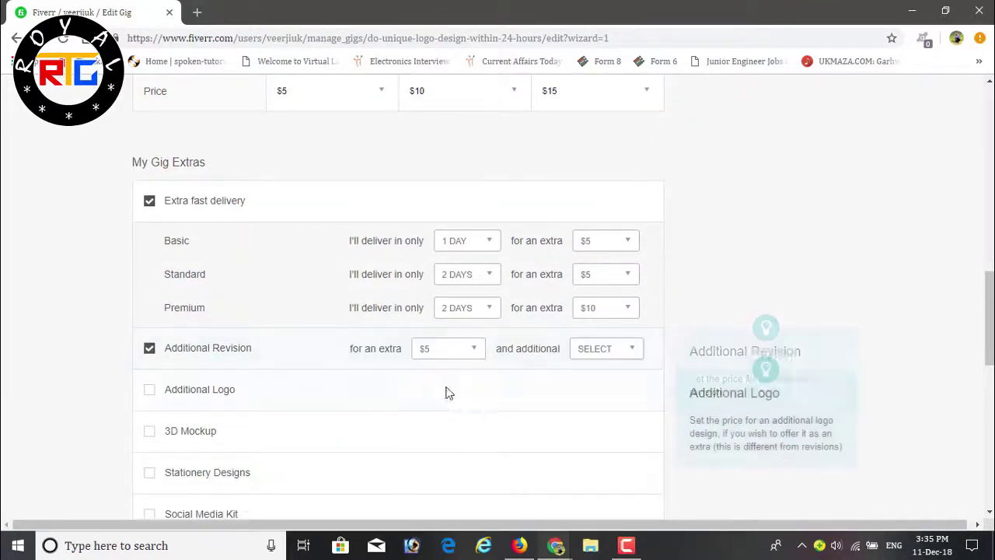
pyautogui.click(593, 354)
pyautogui.click(601, 386)
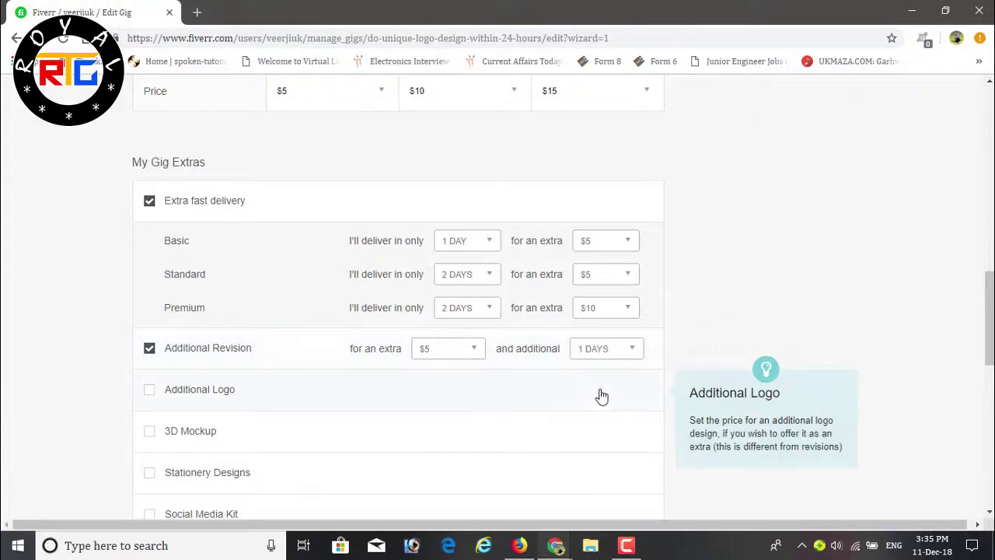
# Enable the Additional Logo gig extra for an extra $5 and 2 additional days.
pyautogui.scroll(-1, 594, 397)
pyautogui.click(149, 319)
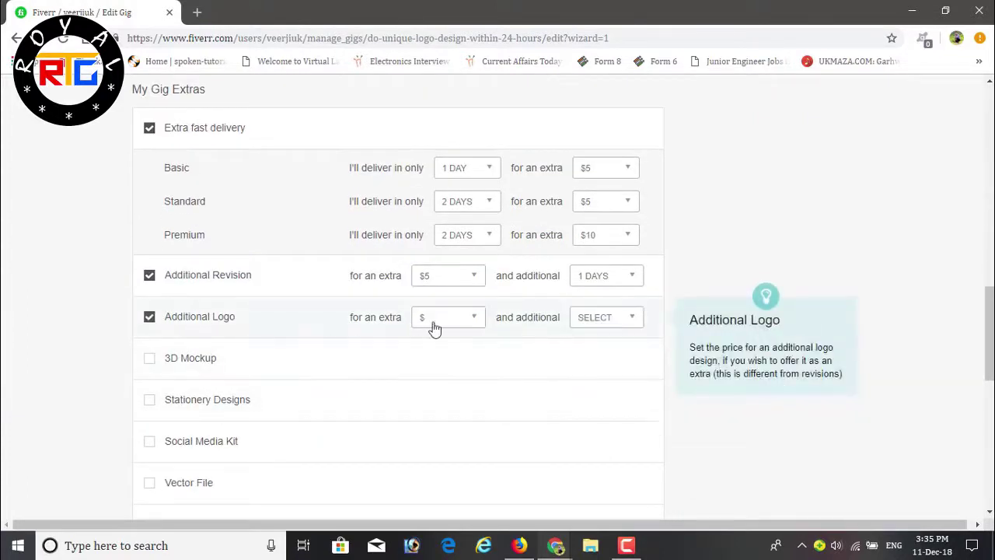
pyautogui.click(454, 327)
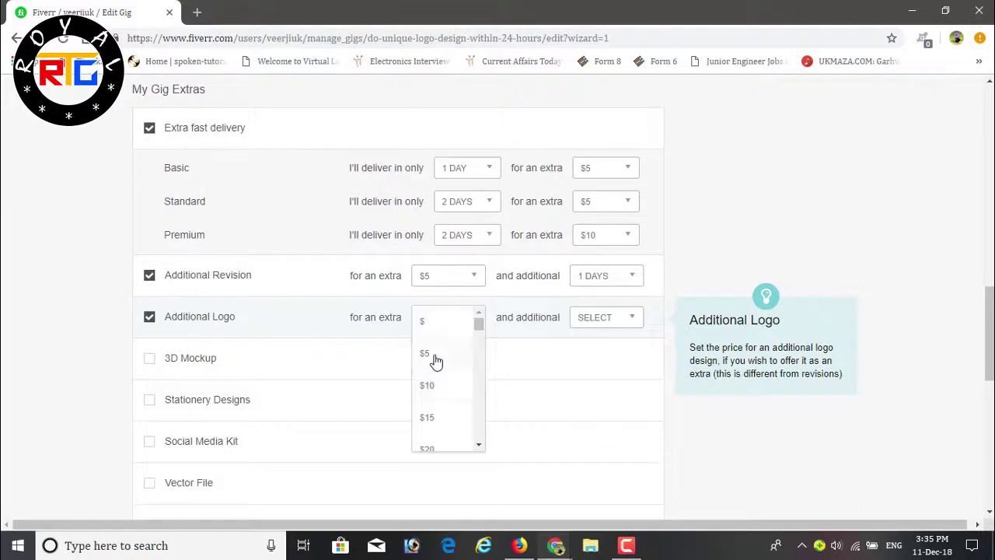
pyautogui.click(436, 362)
pyautogui.click(591, 320)
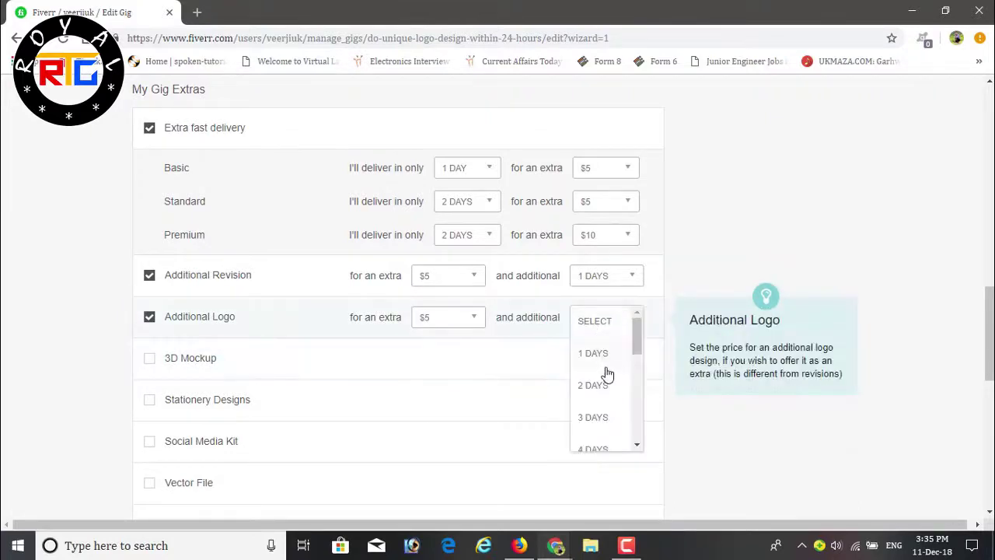
pyautogui.click(604, 388)
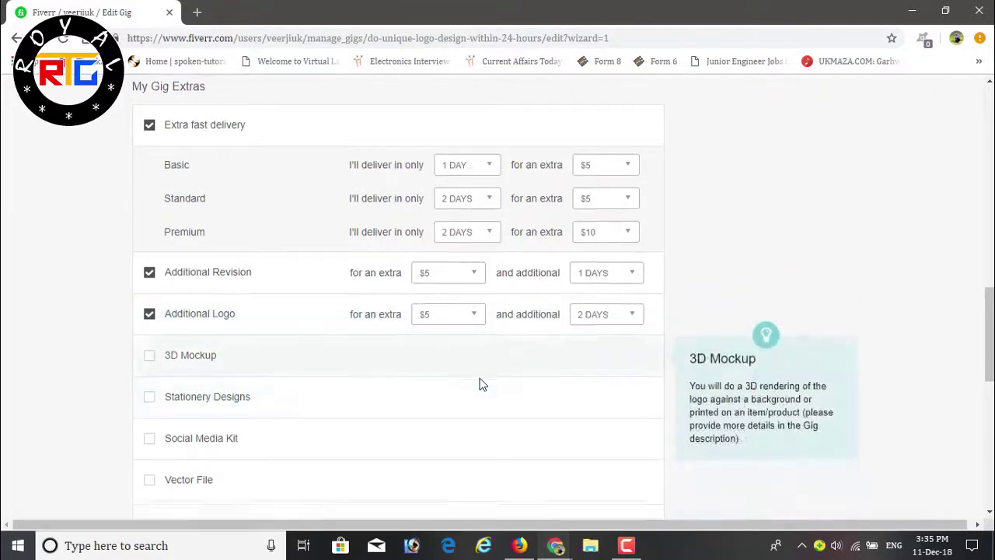
# Enable the 3D Mockup gig extra for an extra $20 and 3 additional days.
pyautogui.scroll(-1, 167, 288)
pyautogui.click(148, 286)
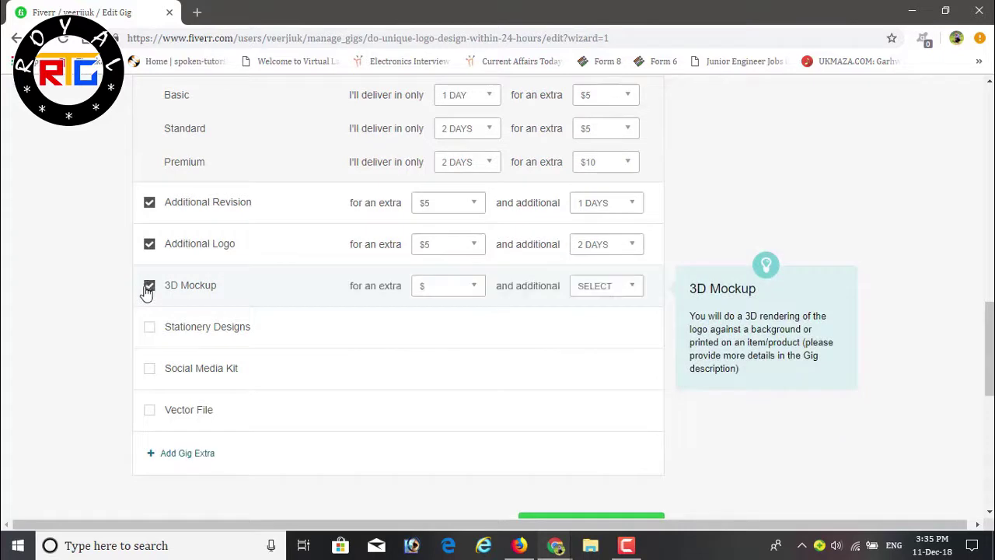
pyautogui.click(463, 296)
pyautogui.click(437, 415)
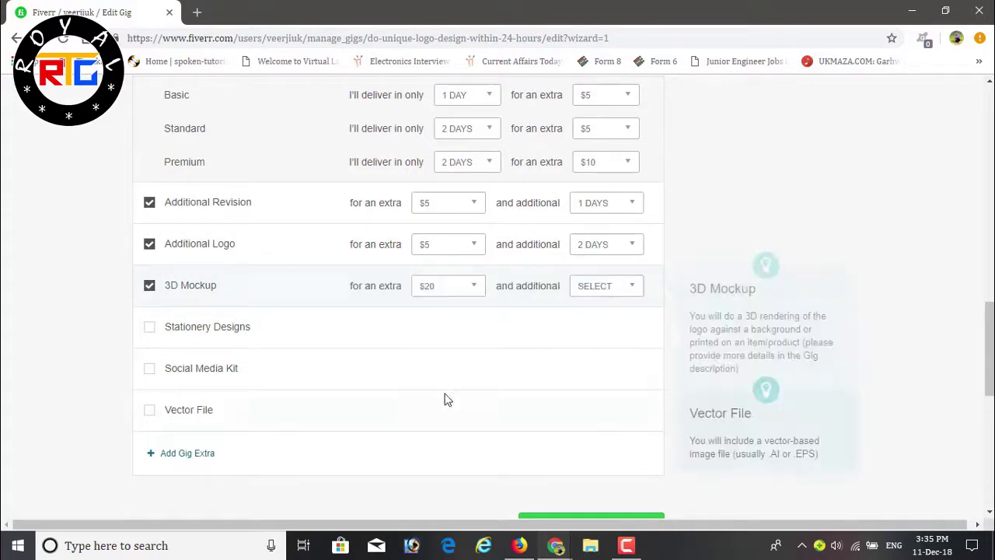
pyautogui.click(606, 291)
pyautogui.click(588, 393)
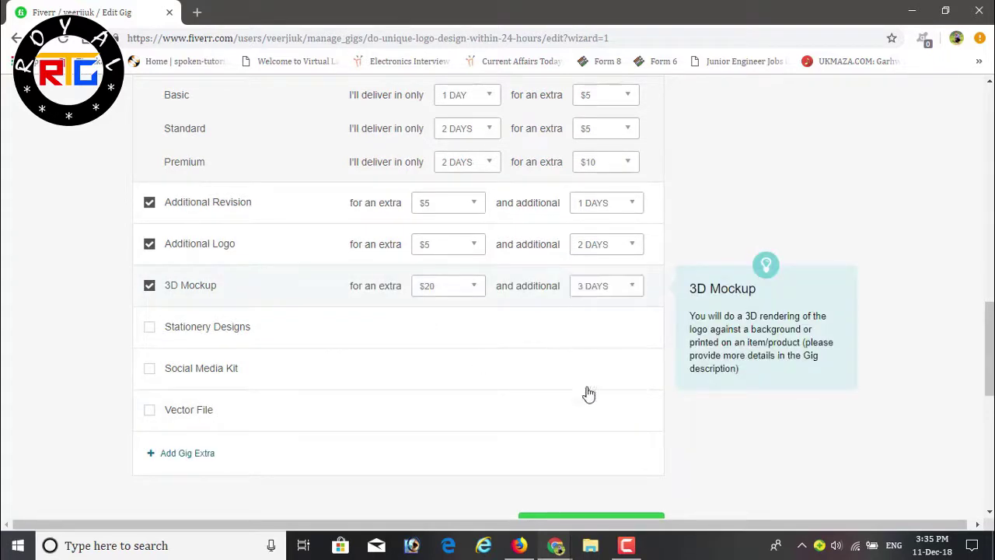
# Enable the Stationery Designs gig extra for an extra $5 and 1 additional day.
pyautogui.click(149, 326)
pyautogui.click(465, 327)
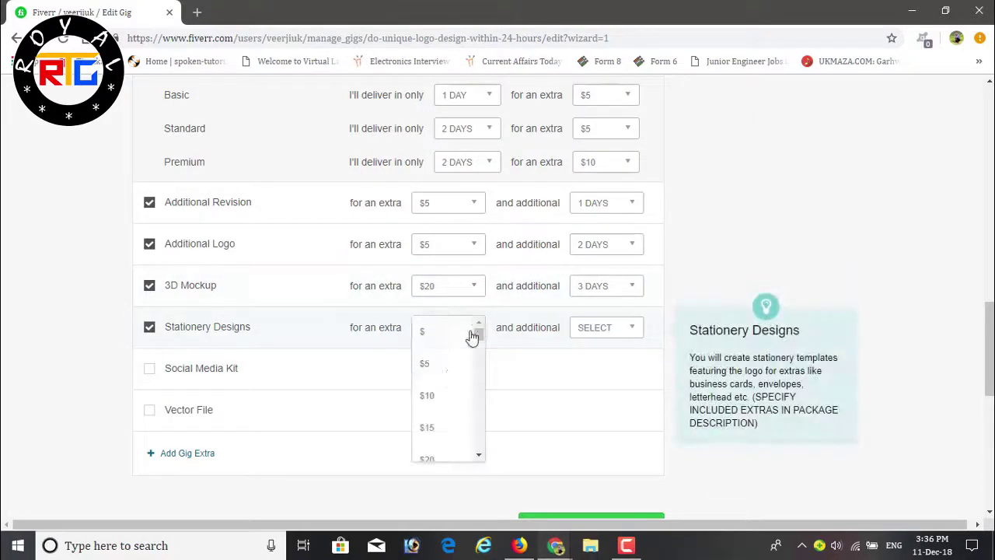
pyautogui.click(448, 373)
pyautogui.click(595, 332)
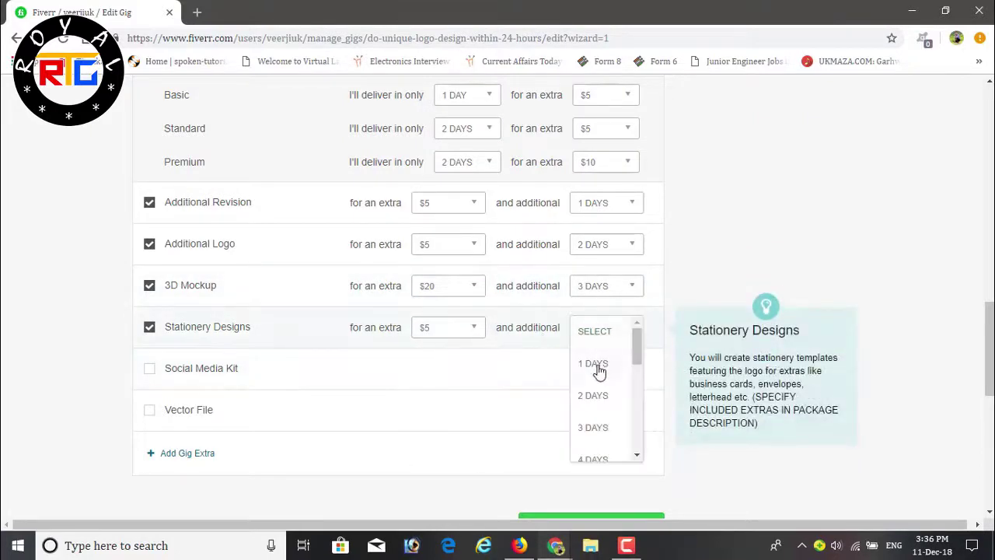
pyautogui.click(592, 364)
# Enable the Social Media Kit gig extra for an extra $10 and 2 additional days.
pyautogui.click(149, 367)
pyautogui.click(463, 377)
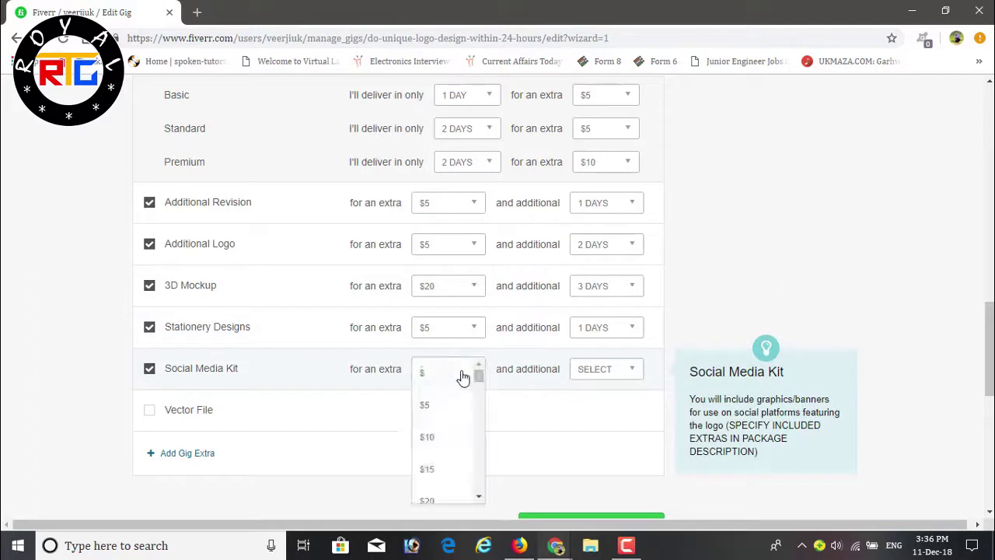
pyautogui.click(454, 412)
pyautogui.click(462, 367)
pyautogui.click(443, 438)
pyautogui.click(591, 368)
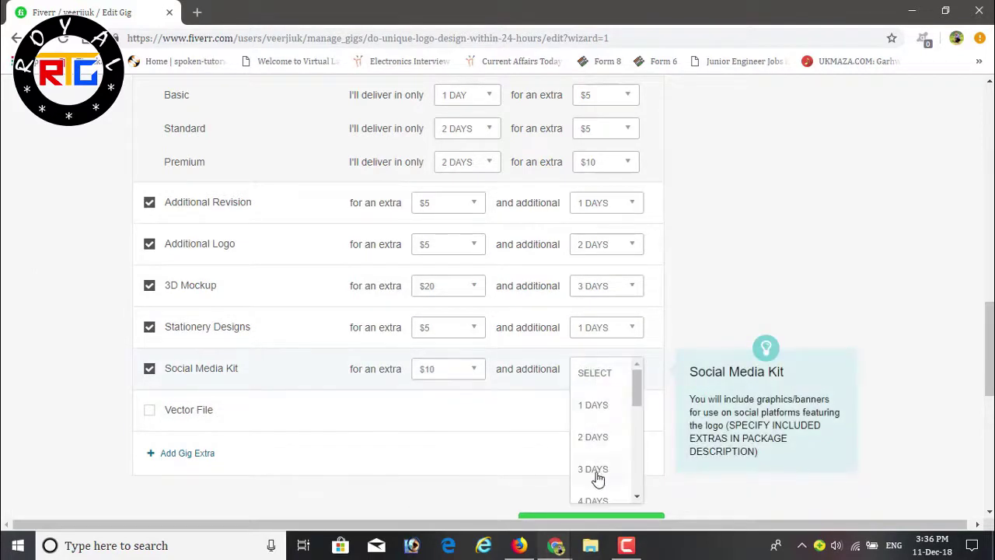
pyautogui.click(595, 470)
pyautogui.click(596, 372)
pyautogui.click(595, 437)
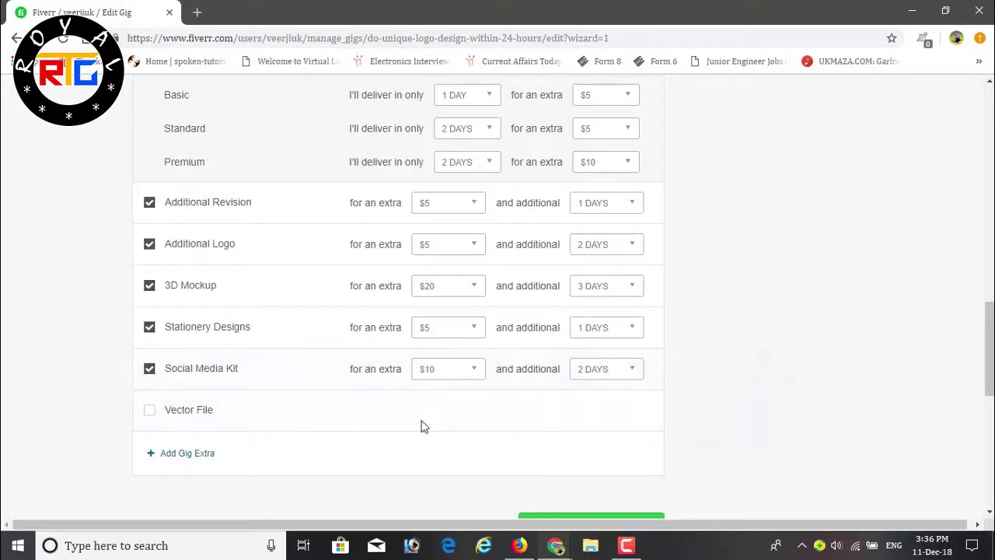
# Enable the Vector File gig extra for $10 and 2 additional days, and save the pricing to continue to the description.
pyautogui.click(150, 410)
pyautogui.scroll(-2, 415, 333)
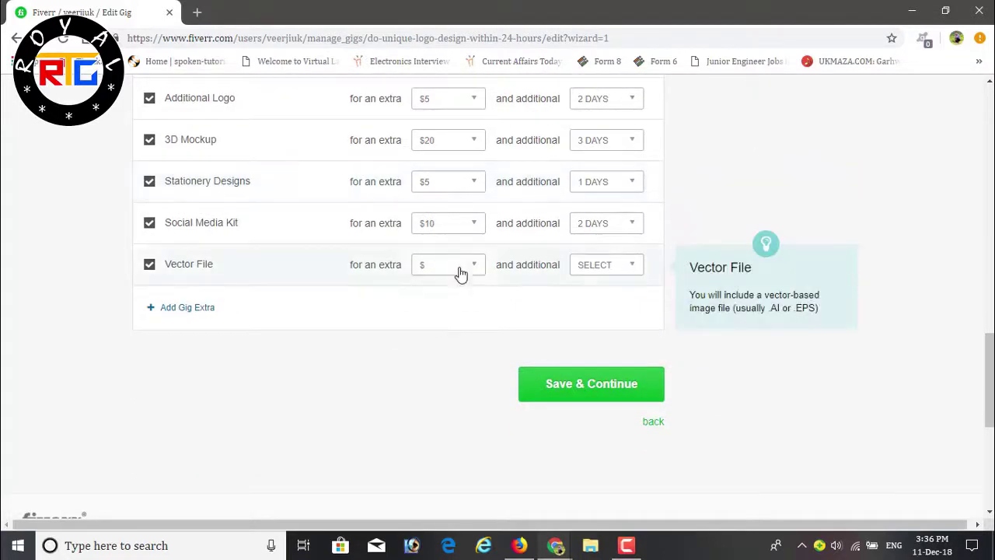
pyautogui.click(460, 272)
pyautogui.click(442, 339)
pyautogui.click(595, 269)
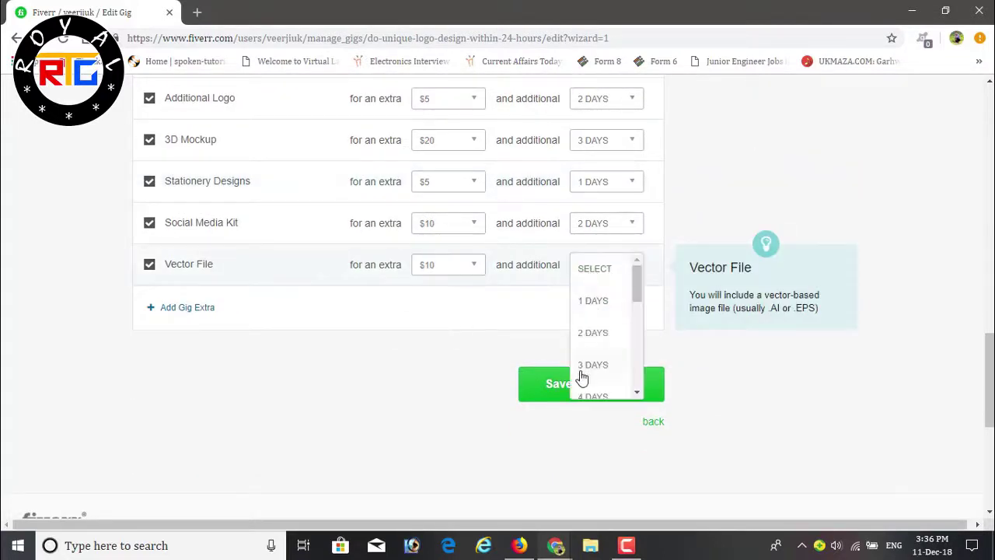
pyautogui.click(599, 334)
pyautogui.click(595, 385)
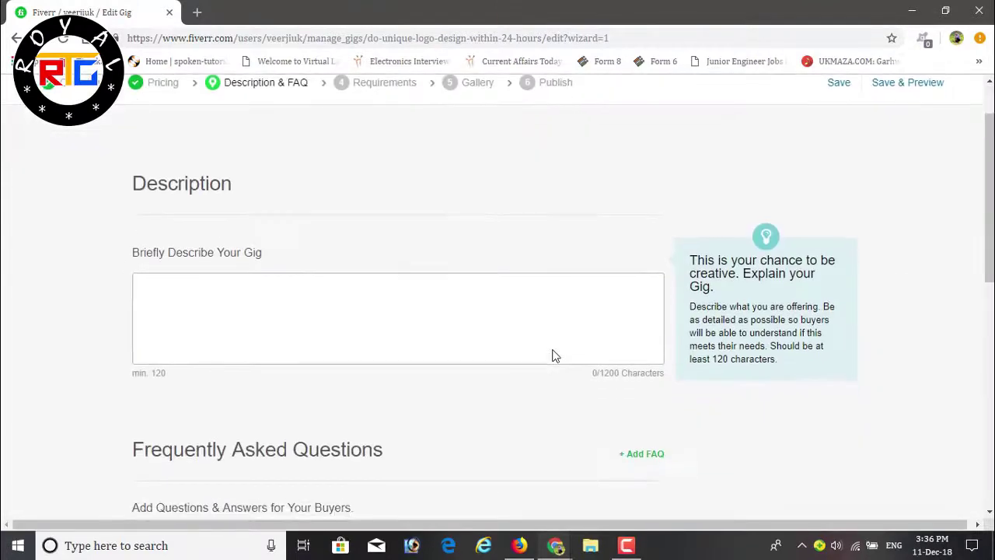
# Paste the prepared logo design text with its "WHAT YOU WILL RECEIVE" list as the gig description, and save to continue to the requirements.
pyautogui.click(323, 316)
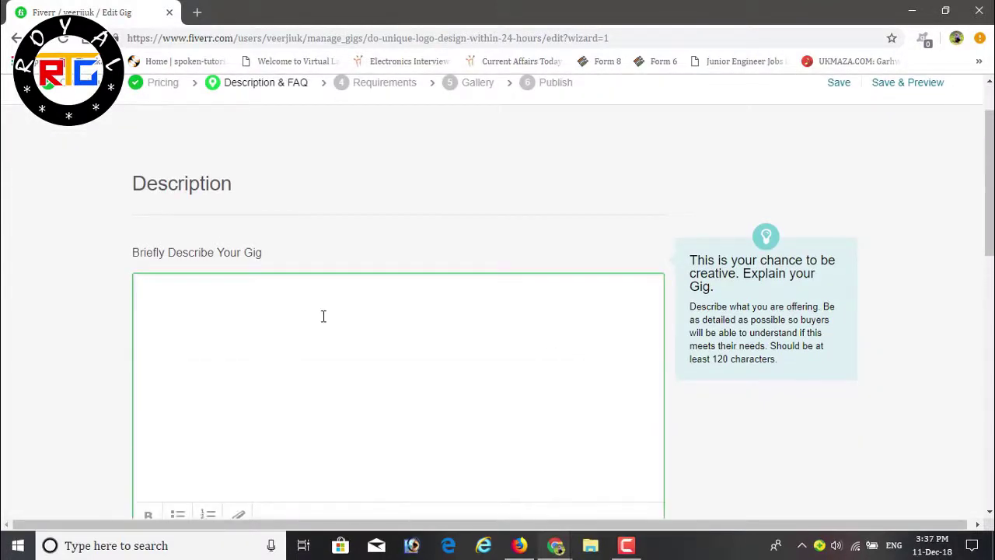
pyautogui.hotkey('ctrl', 'v')
pyautogui.scroll(-1, 324, 316)
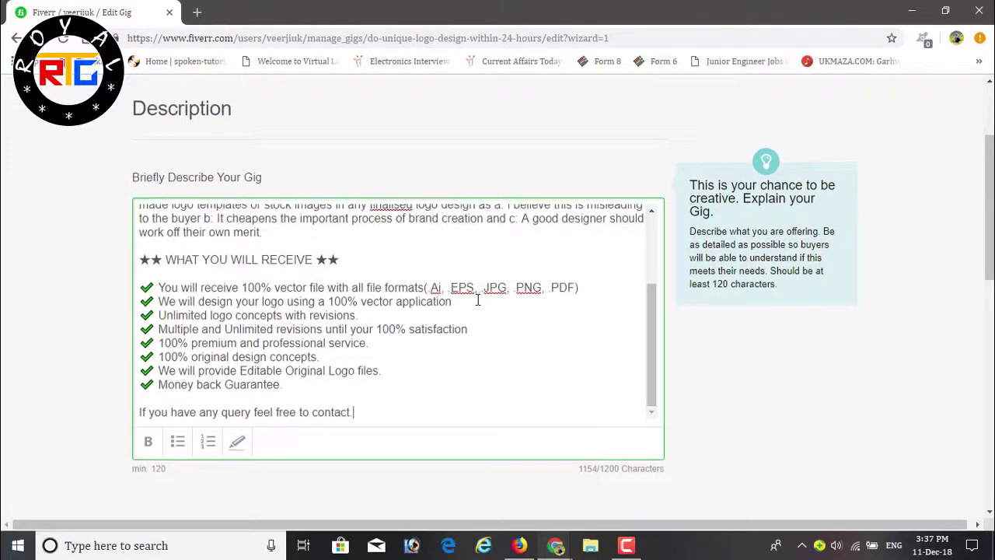
pyautogui.scroll(-1, 480, 295)
pyautogui.scroll(-3, 478, 299)
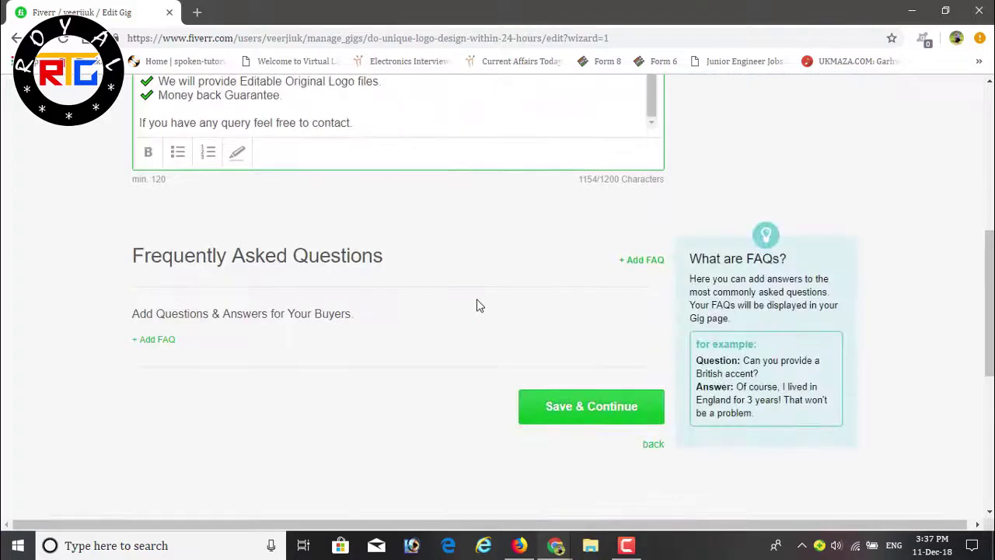
pyautogui.click(599, 407)
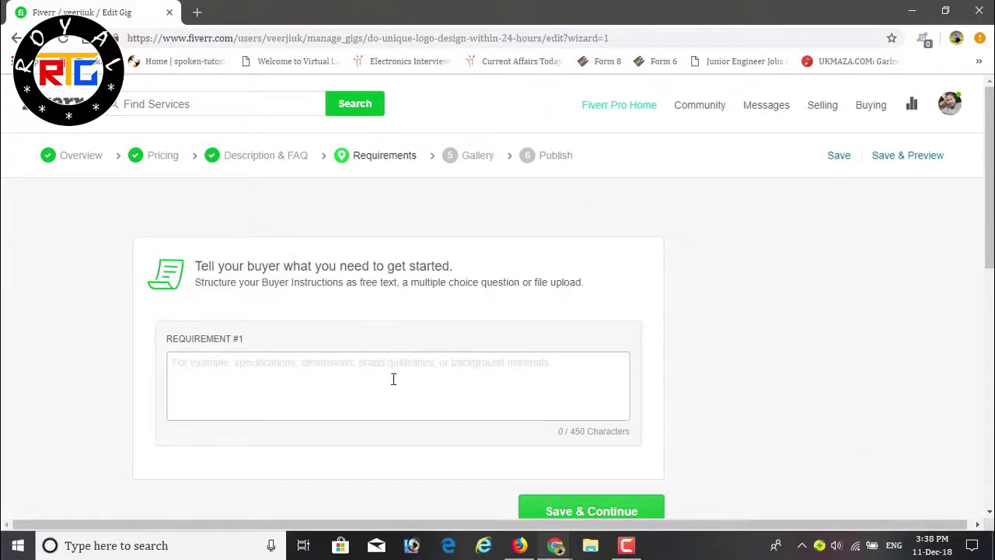
# Enter the text about the small team of professionals and its design, video editing and animation tasks as Requirement #1, omitting the Masters in Multimedia sentence.
pyautogui.click(370, 370)
pyautogui.write('I have a small team of professionals. Who are able to do various tasks like Graphic design, app design, website design and development, 2D/3D designing, Video editing and animation. I am student of Masters in Multimedia and have vast experience on various websites.')
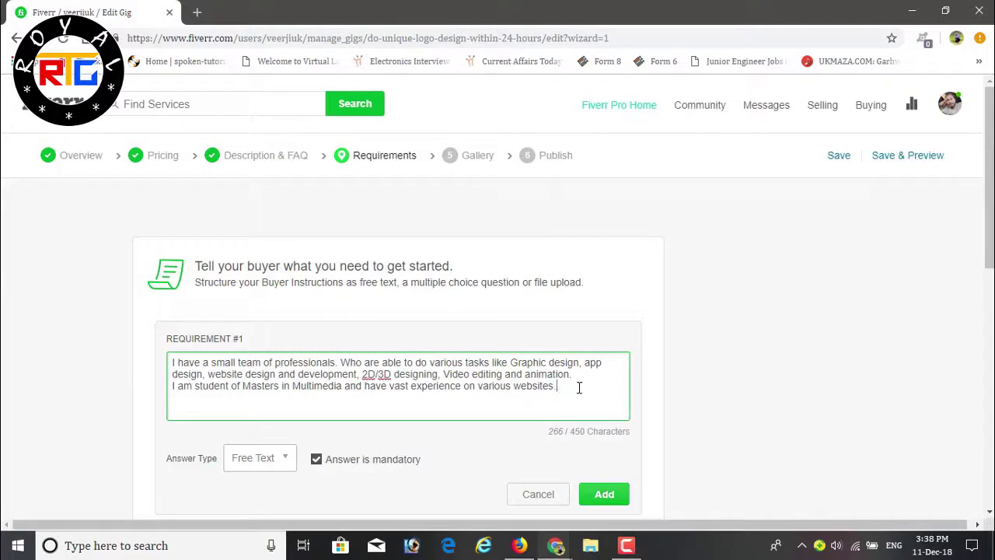
pyautogui.moveTo(580, 383); pyautogui.dragTo(581, 375)
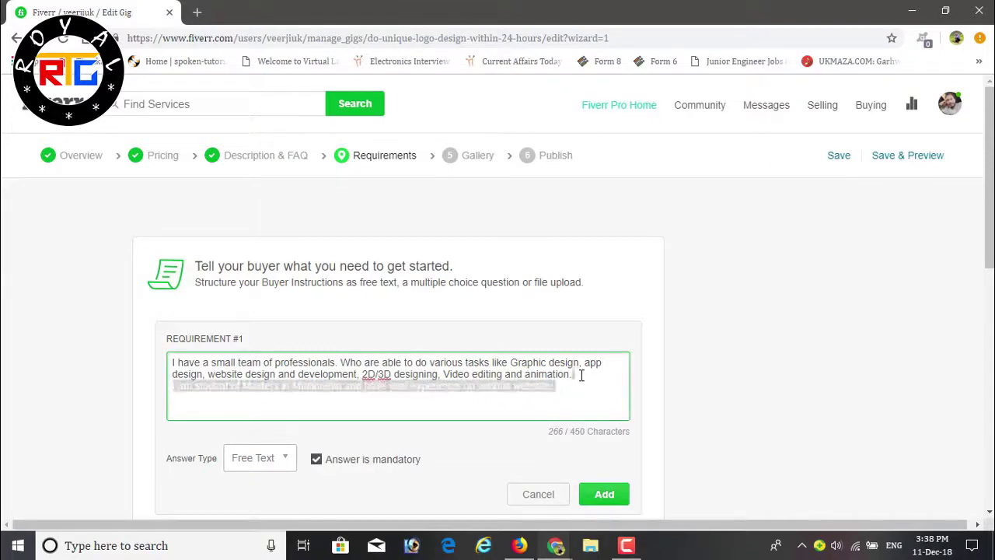
pyautogui.press('BackSpace')
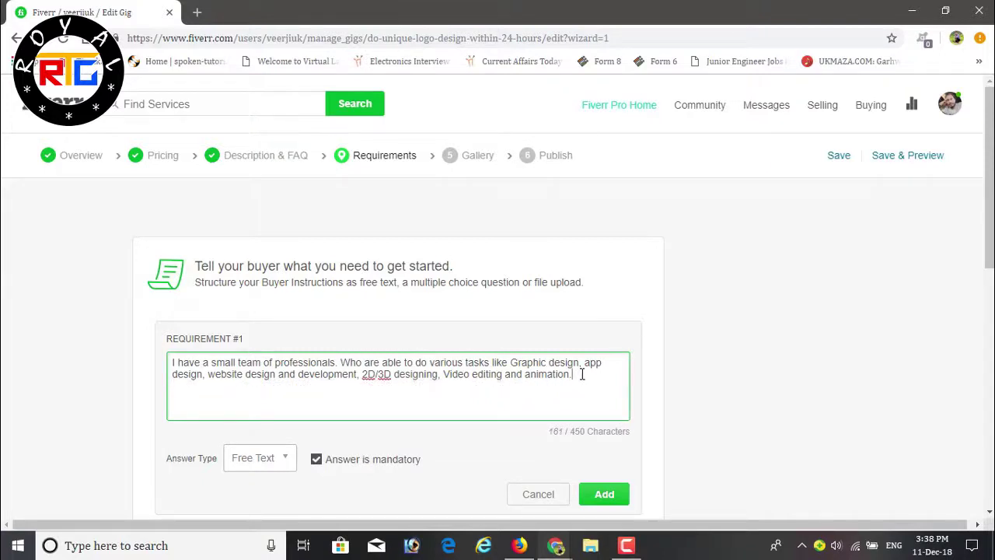
# Try to save the requirements page and continue with Requirement #1 not yet added.
pyautogui.click(289, 462)
pyautogui.click(347, 441)
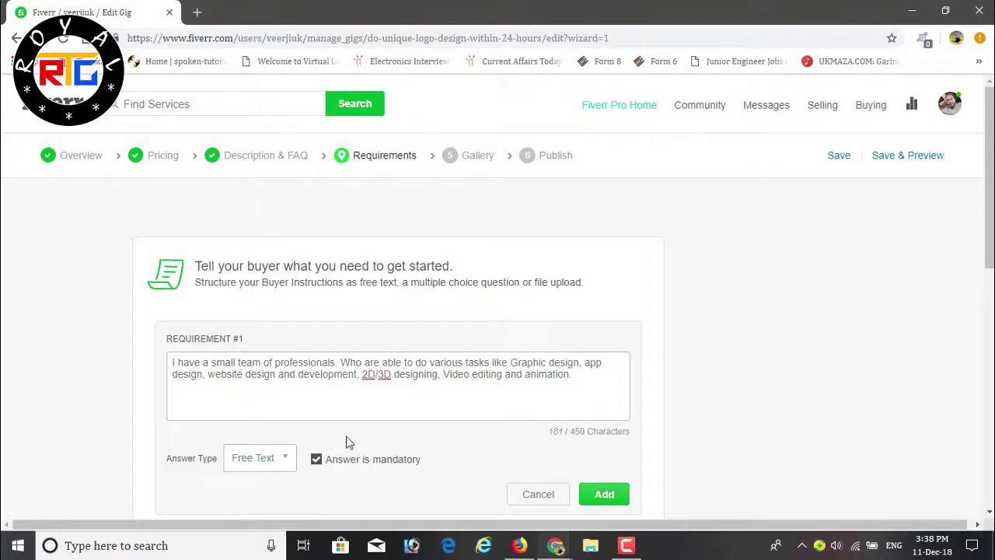
pyautogui.scroll(-1, 348, 442)
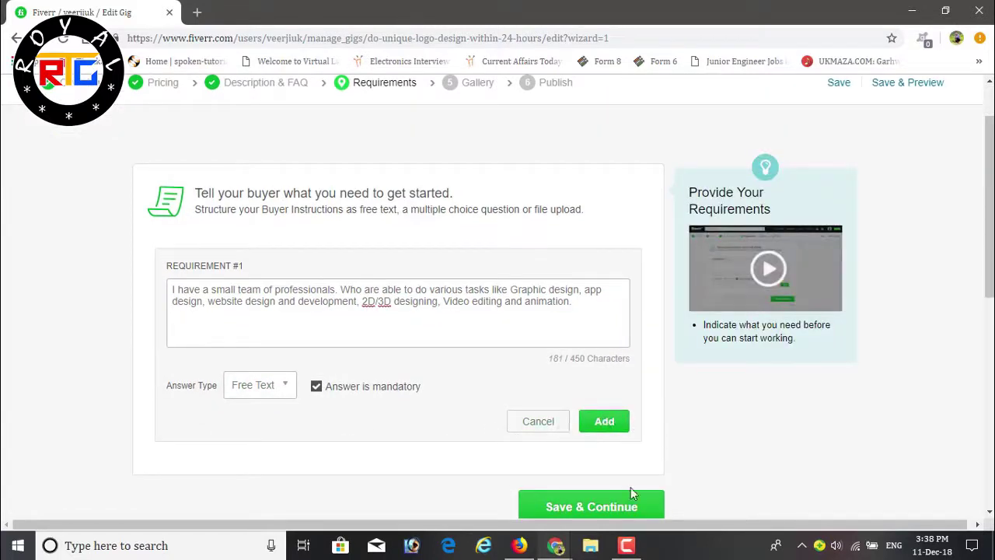
pyautogui.click(605, 506)
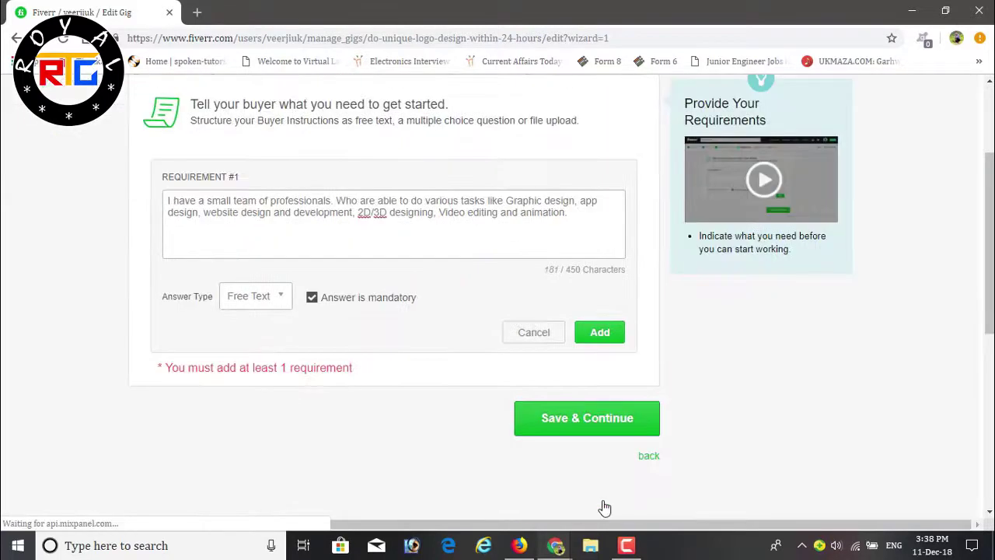
# Add Requirement #1 as a mandatory Free Text answer, and save to continue to the gallery.
pyautogui.click(277, 303)
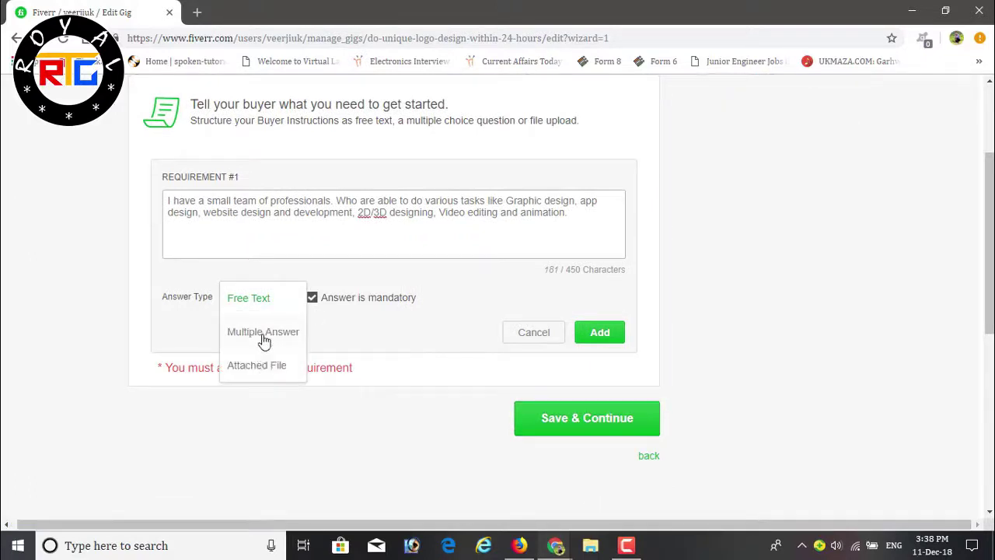
pyautogui.click(316, 303)
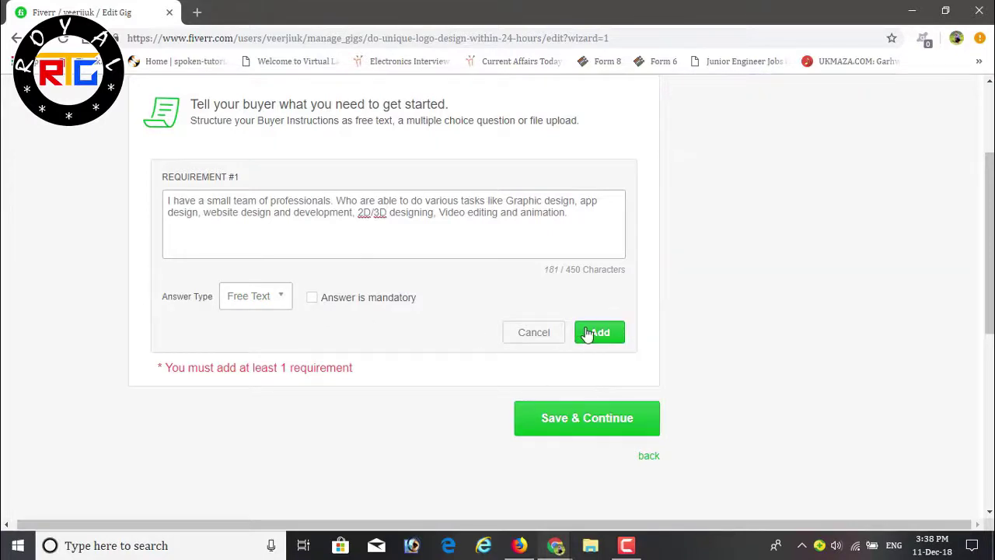
pyautogui.click(315, 302)
pyautogui.click(595, 335)
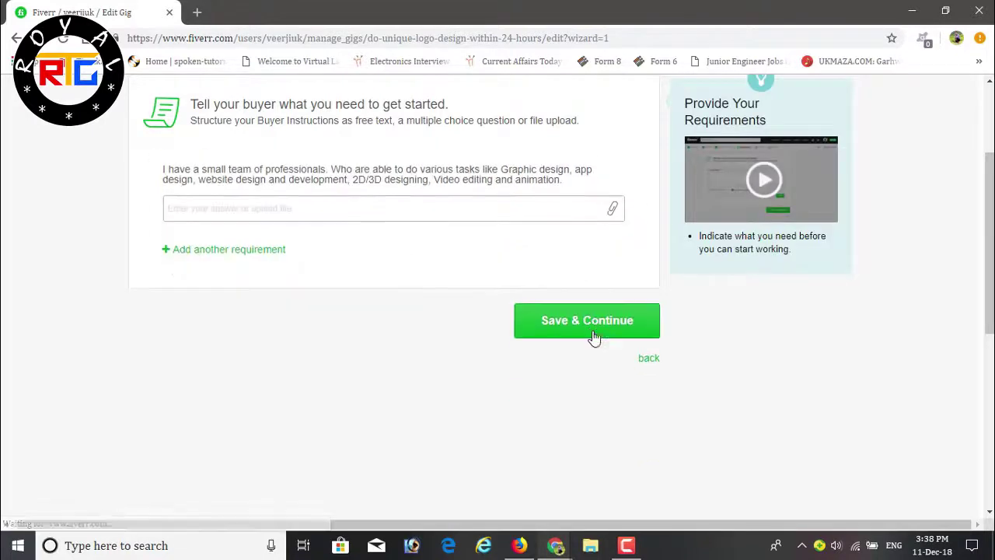
pyautogui.click(603, 322)
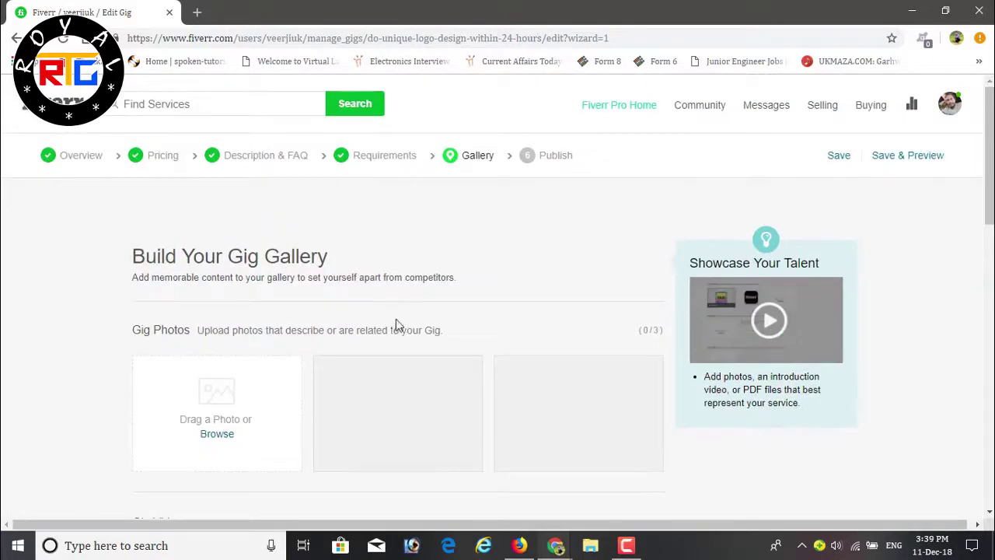
# Upload the "Hope IAS Academy - Logo (Earth-Pen)_1.4" image from the Hope IAS Academy folder as the first gig photo.
pyautogui.scroll(-1, 394, 319)
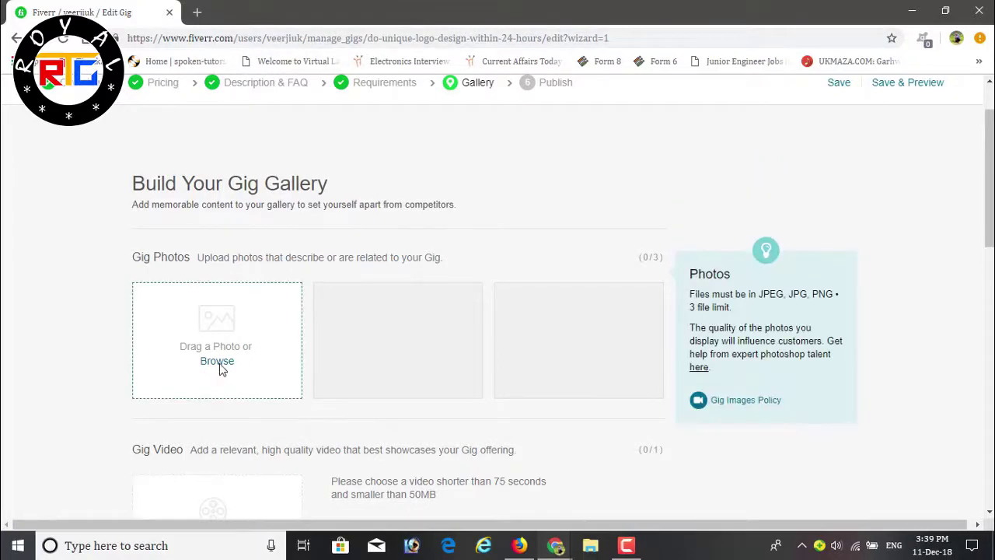
pyautogui.scroll(-1, 220, 369)
pyautogui.click(224, 294)
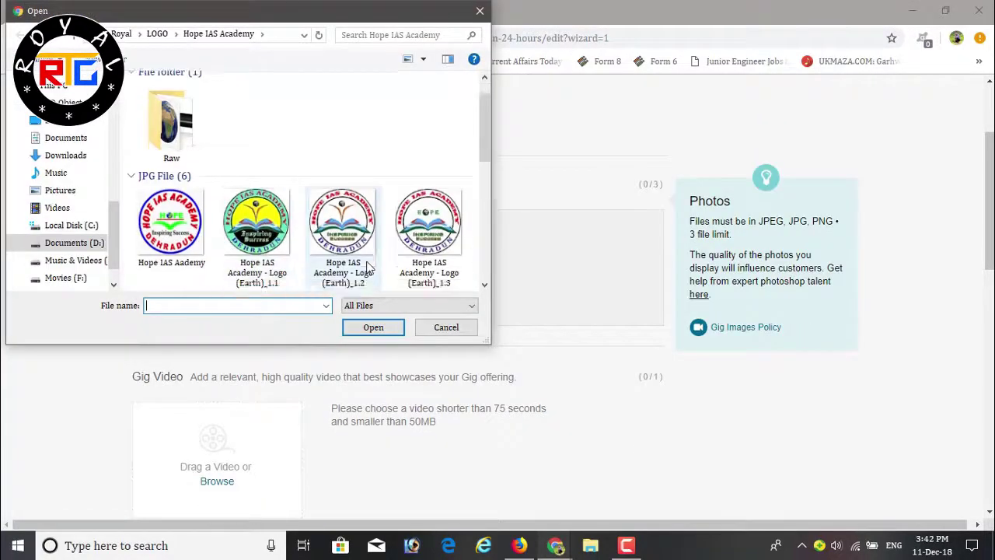
pyautogui.scroll(-3, 370, 268)
pyautogui.scroll(-3, 289, 225)
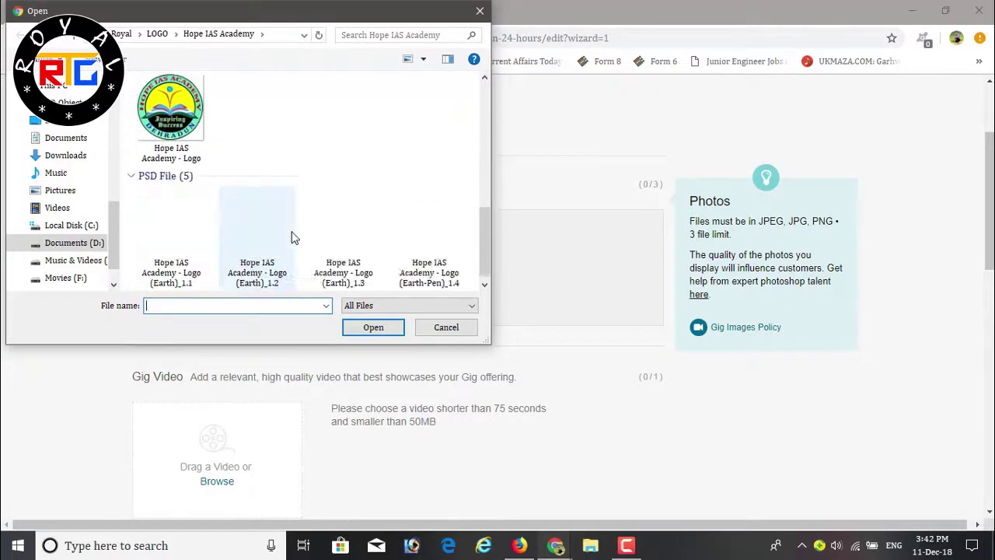
pyautogui.scroll(1, 259, 198)
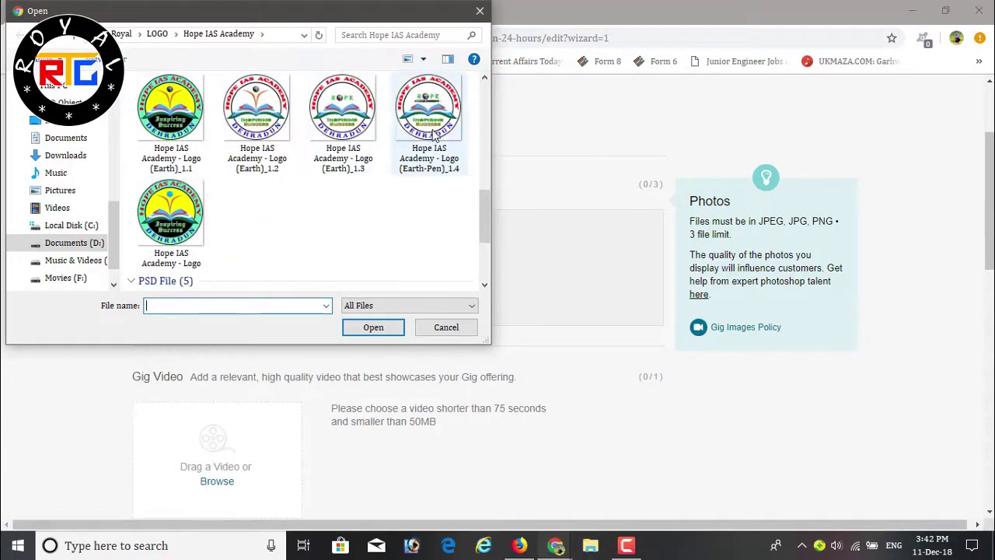
pyautogui.doubleClick(434, 133)
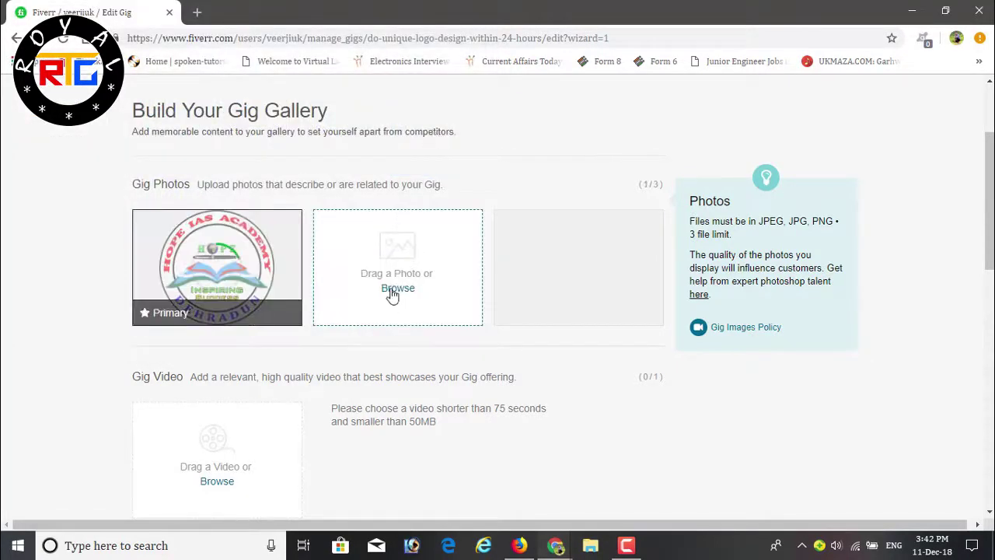
# Browse the LOGO folder for an image to use as the second gig photo.
pyautogui.click(396, 288)
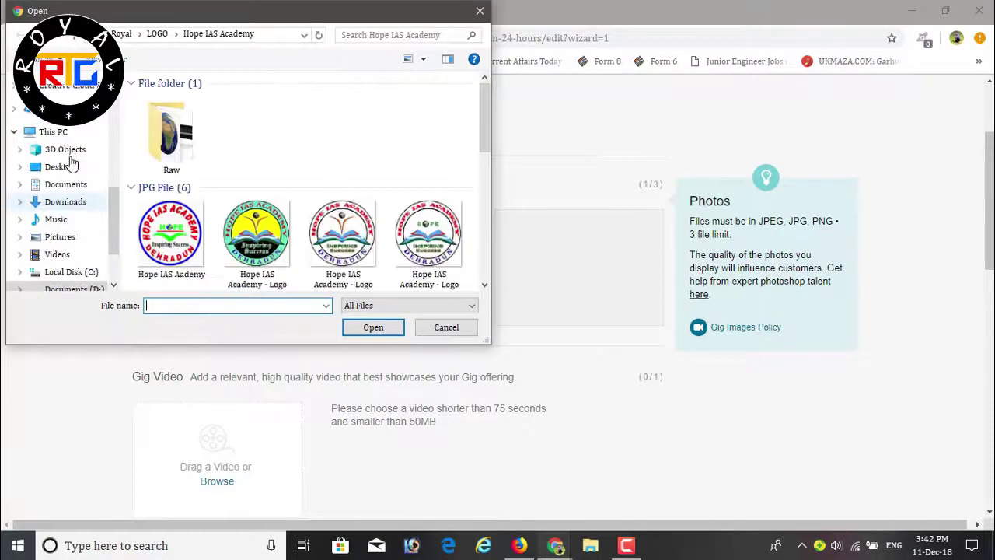
pyautogui.scroll(5, 70, 163)
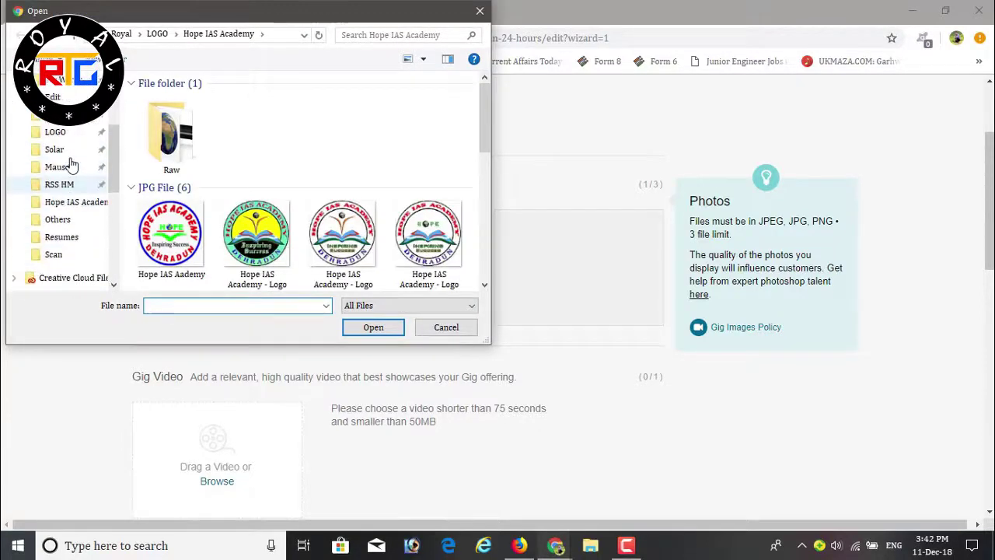
pyautogui.click(56, 133)
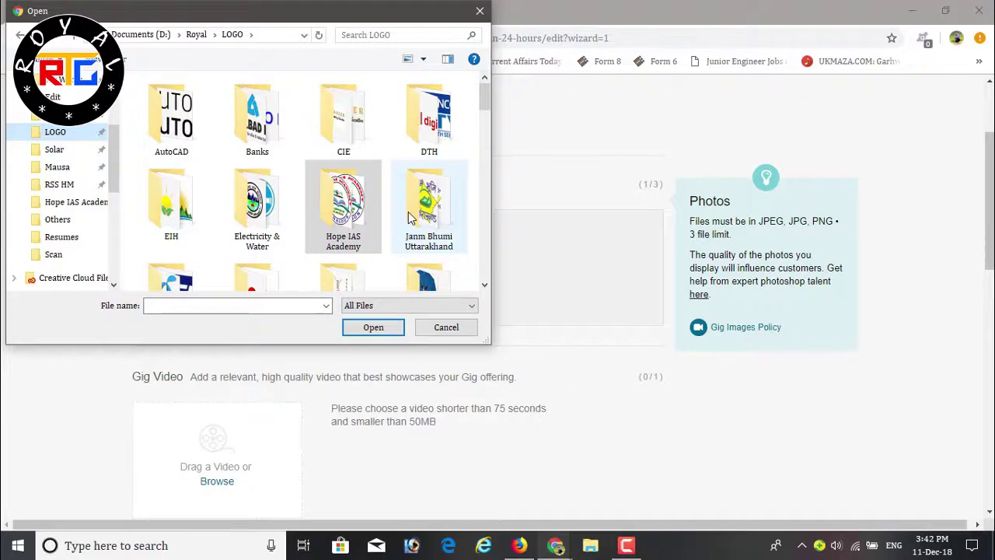
pyautogui.scroll(-3, 409, 218)
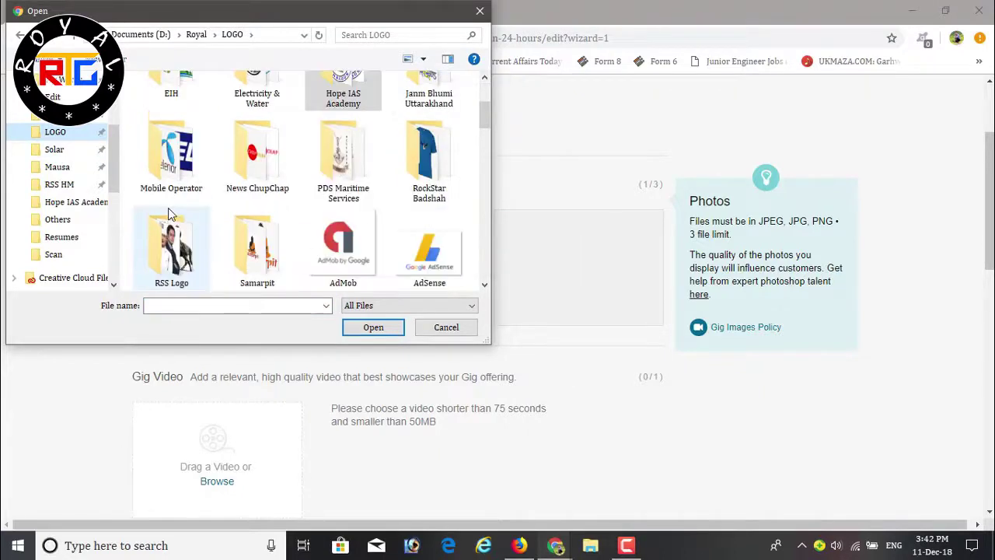